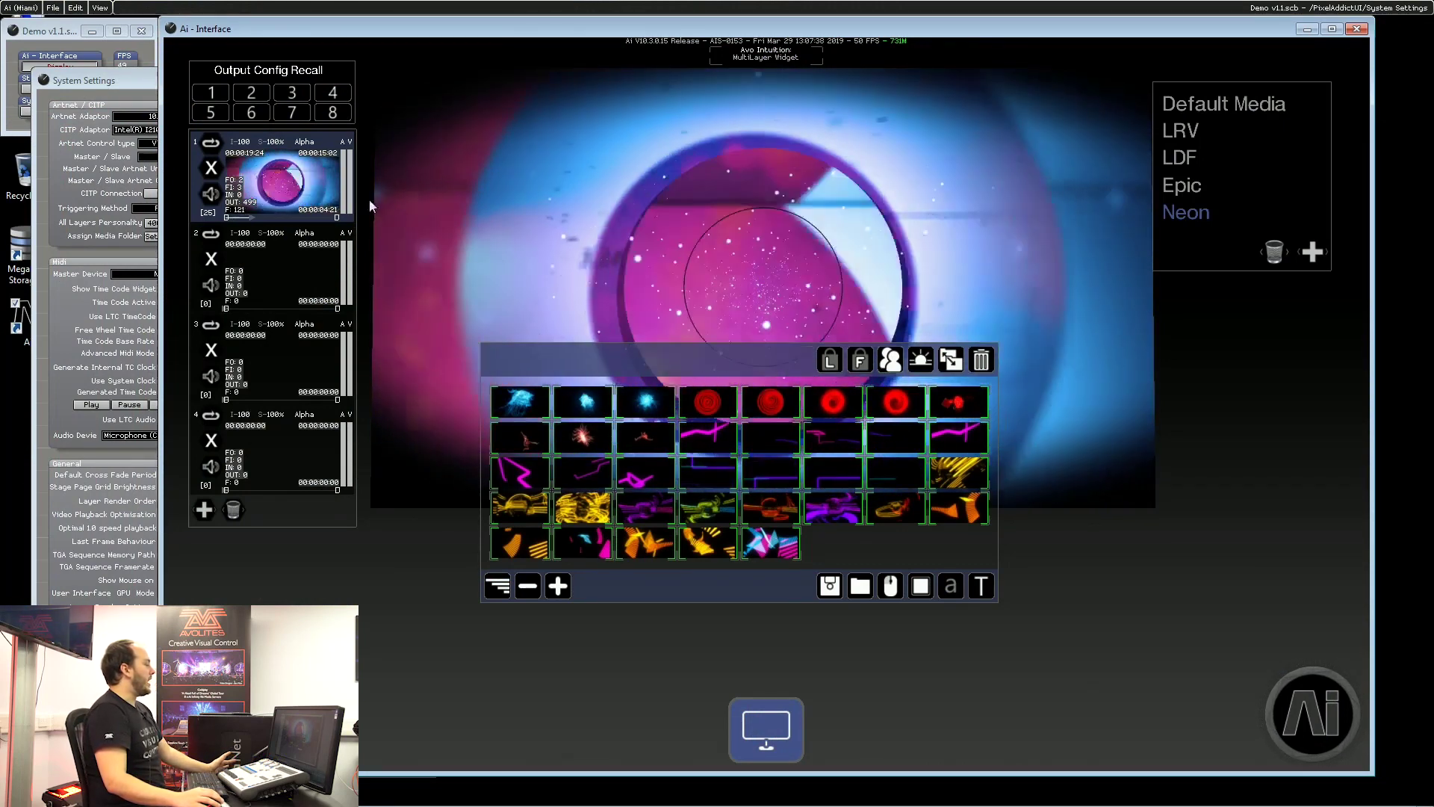
Open Layer Adjustments and set layer 2's Artnet First Channel to 101.
left_click(308, 179)
left_click(307, 179)
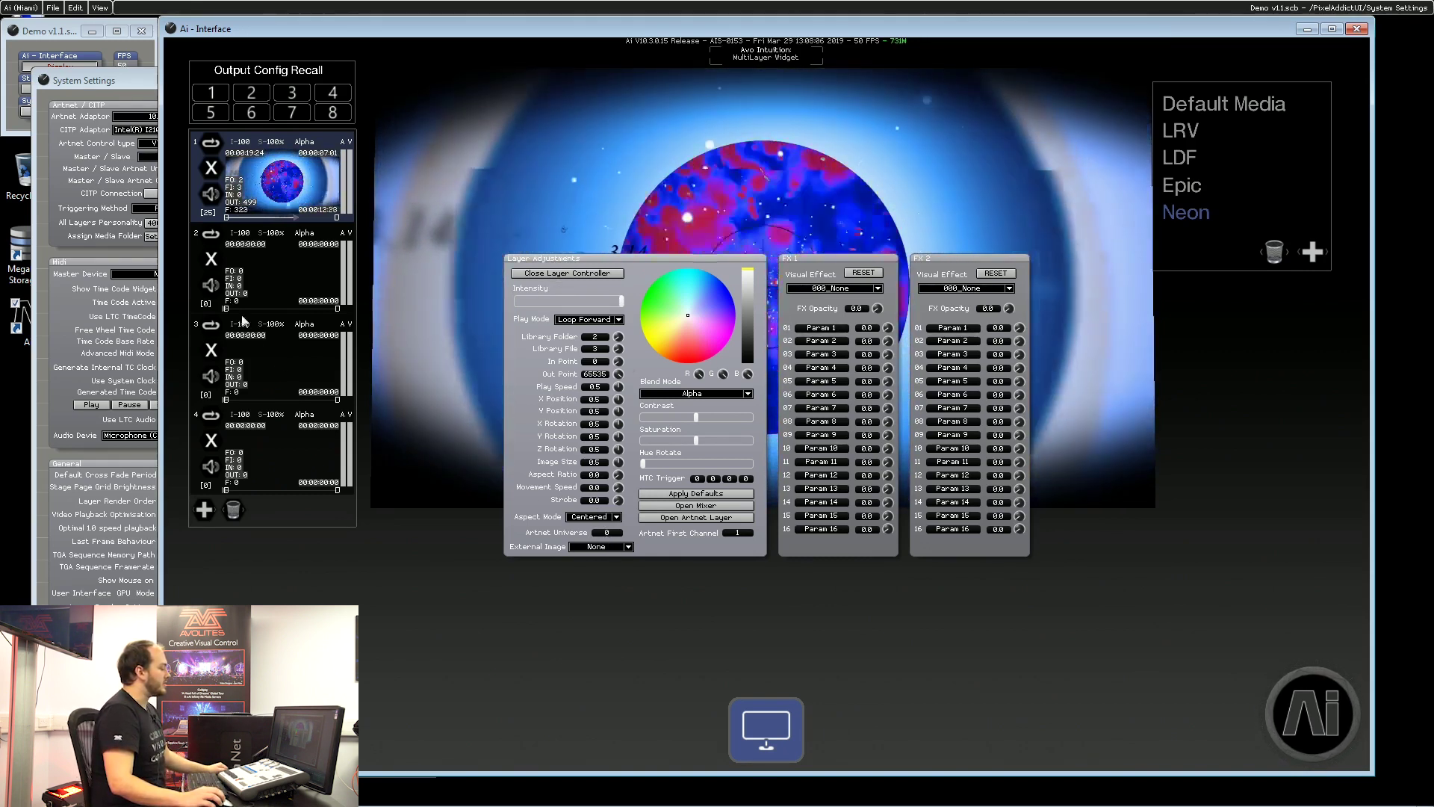
left_click(284, 273)
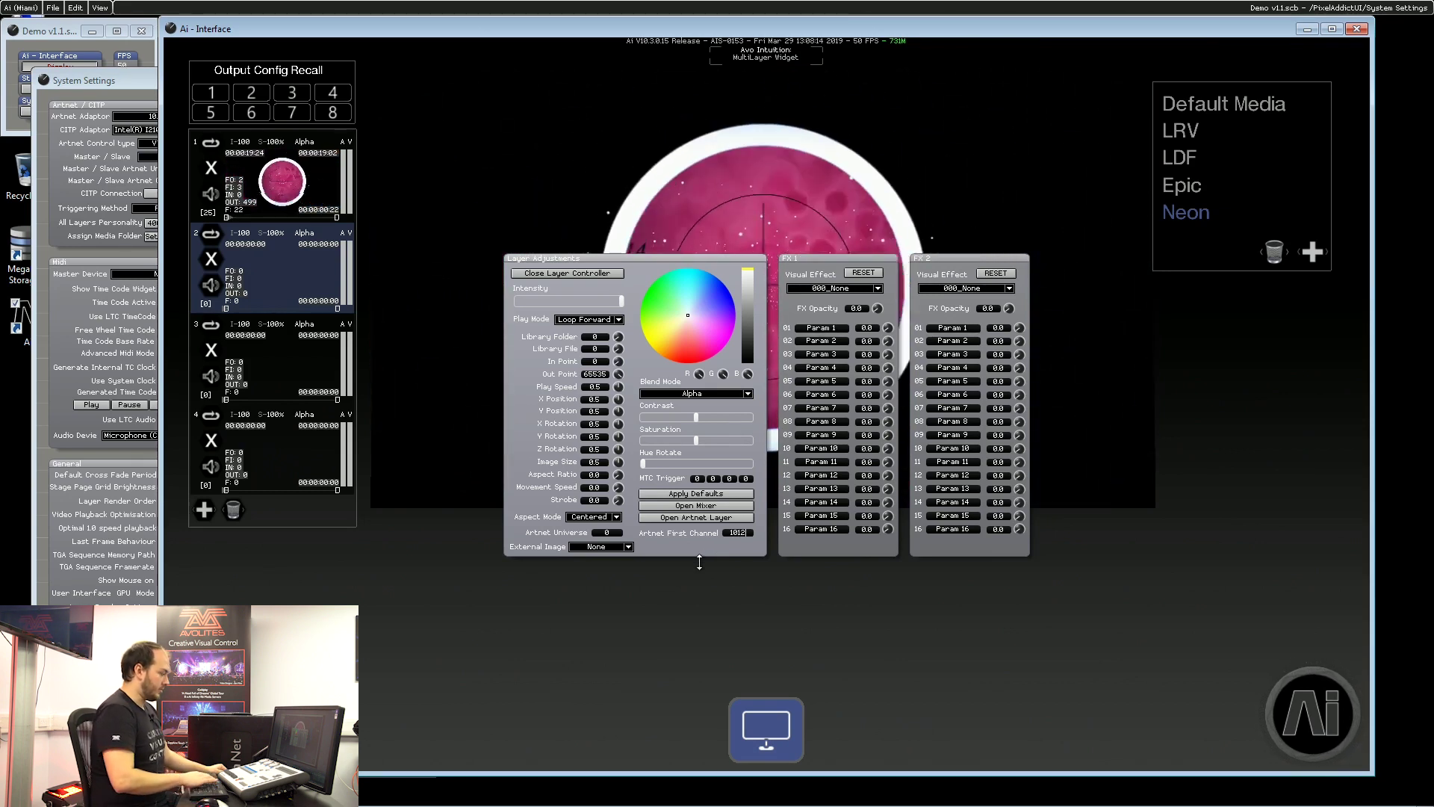
type("1")
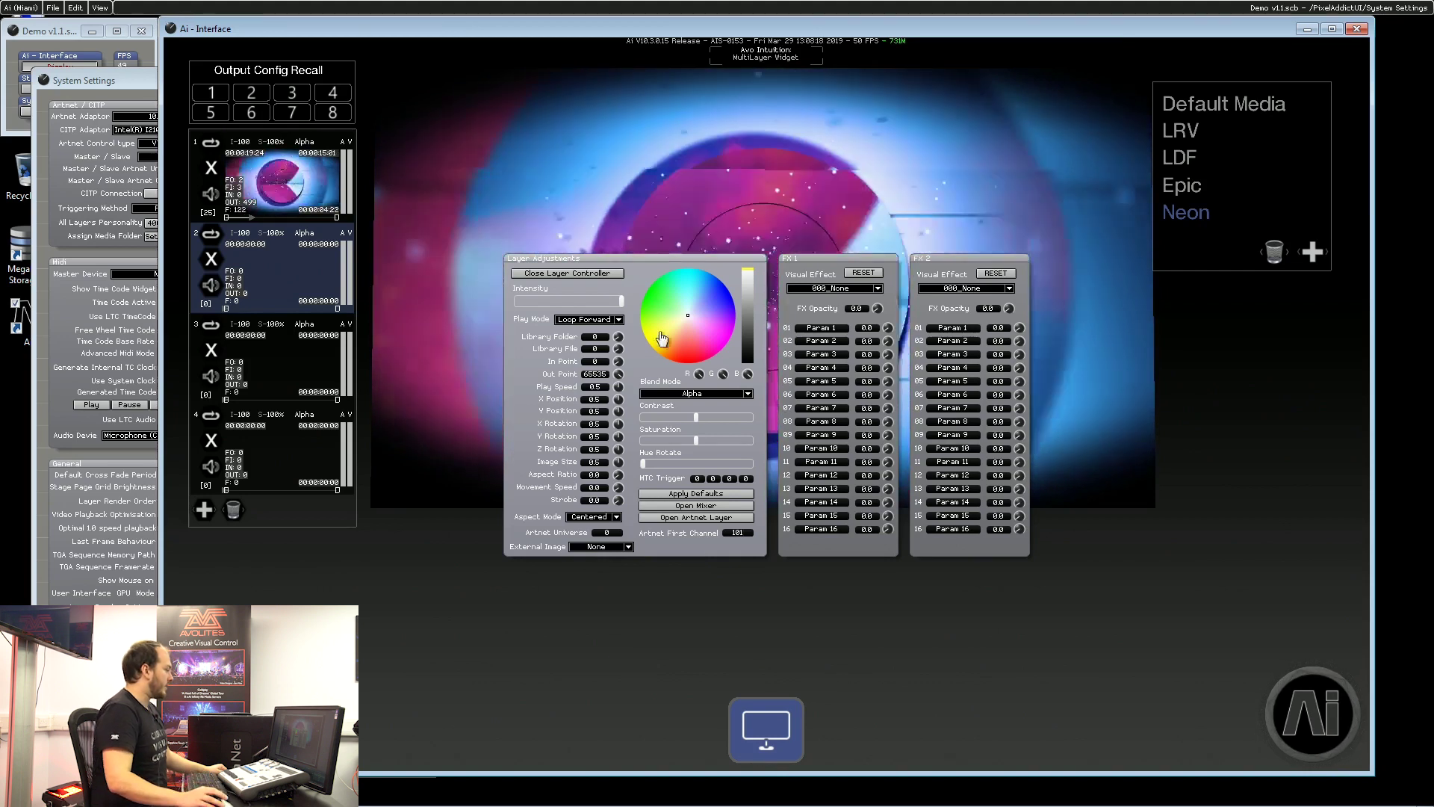
Set Artnet First Channel to 201 for layer 3 and 301 for layer 4, then close the panel.
left_click(319, 352)
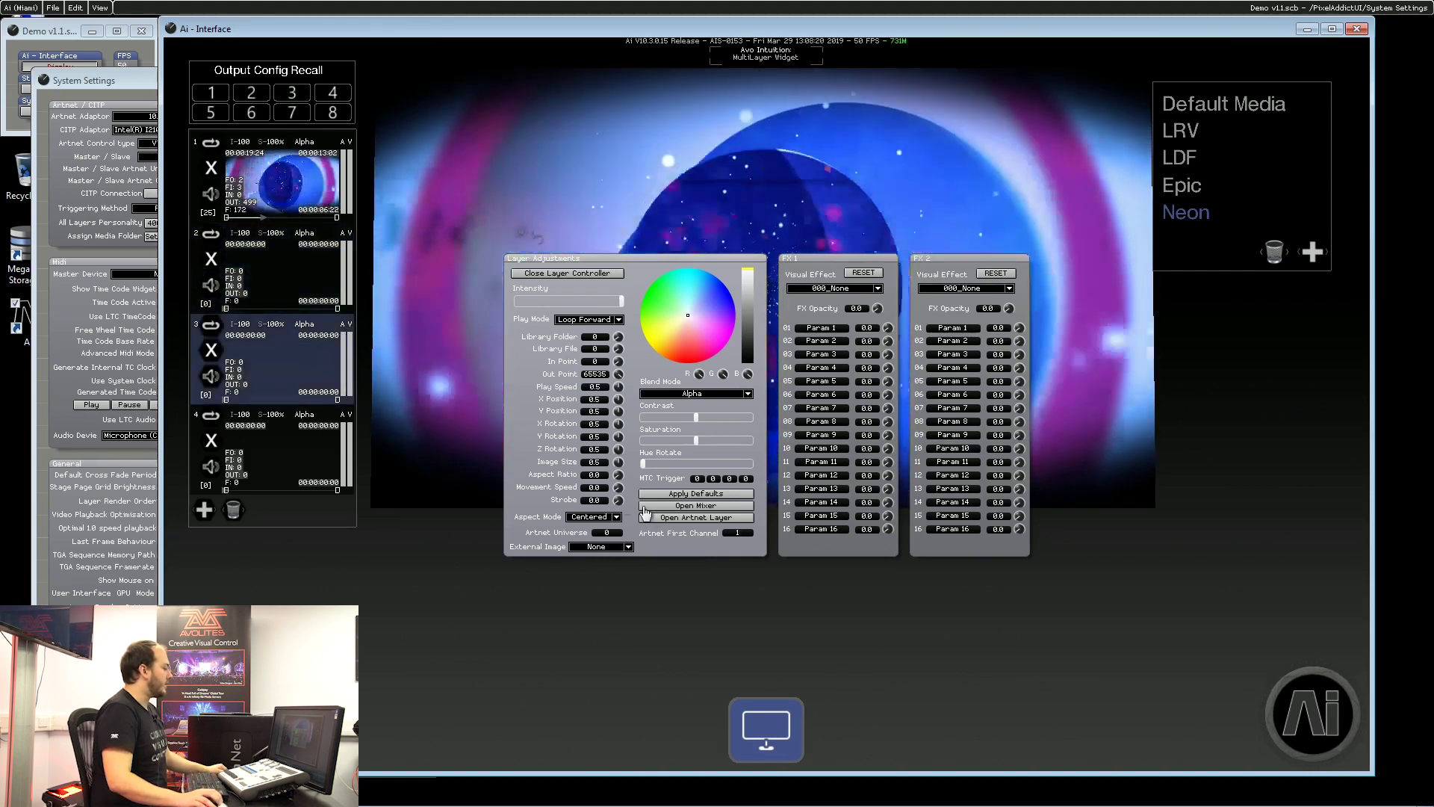
left_click(731, 532)
type("201")
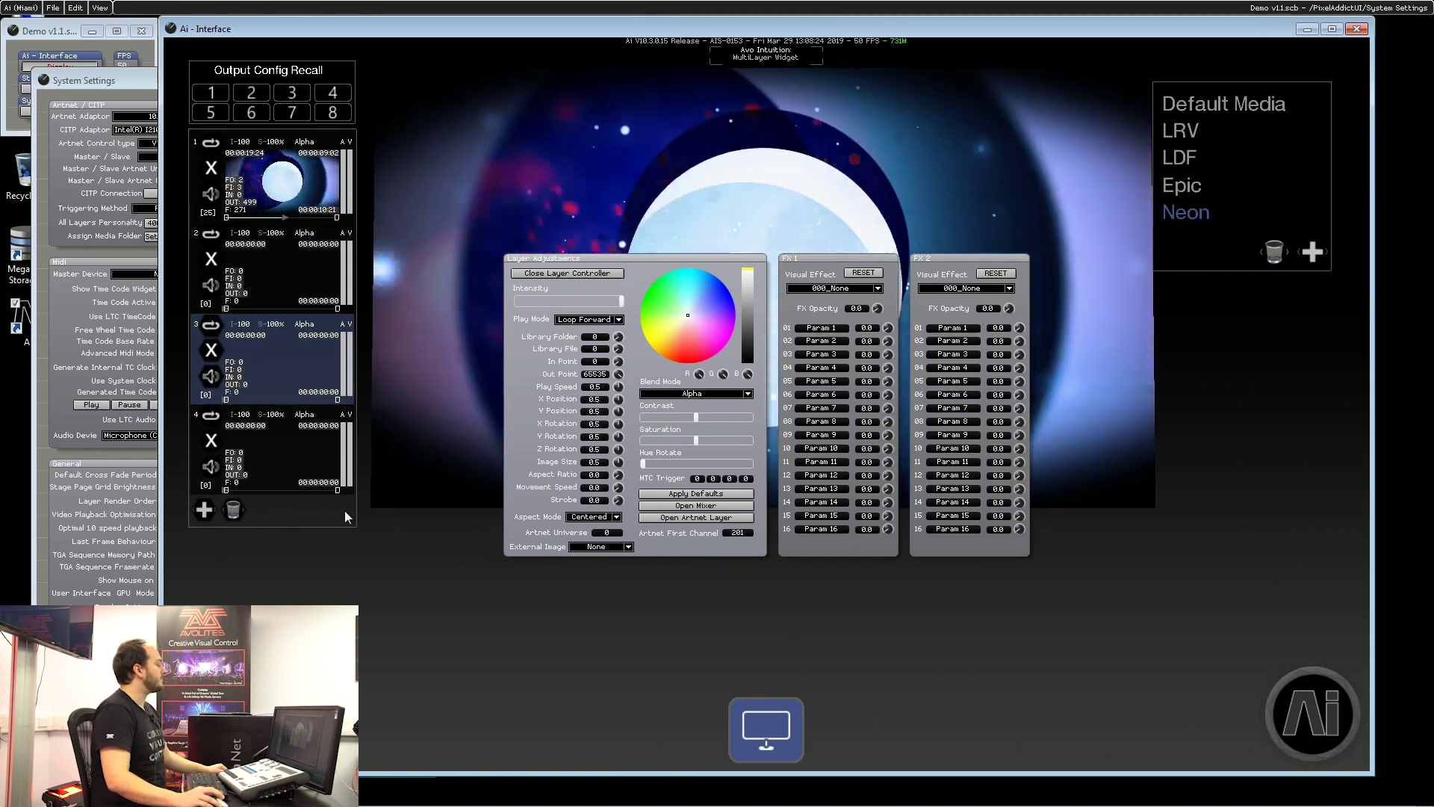
left_click(742, 534)
type("301")
key("Return")
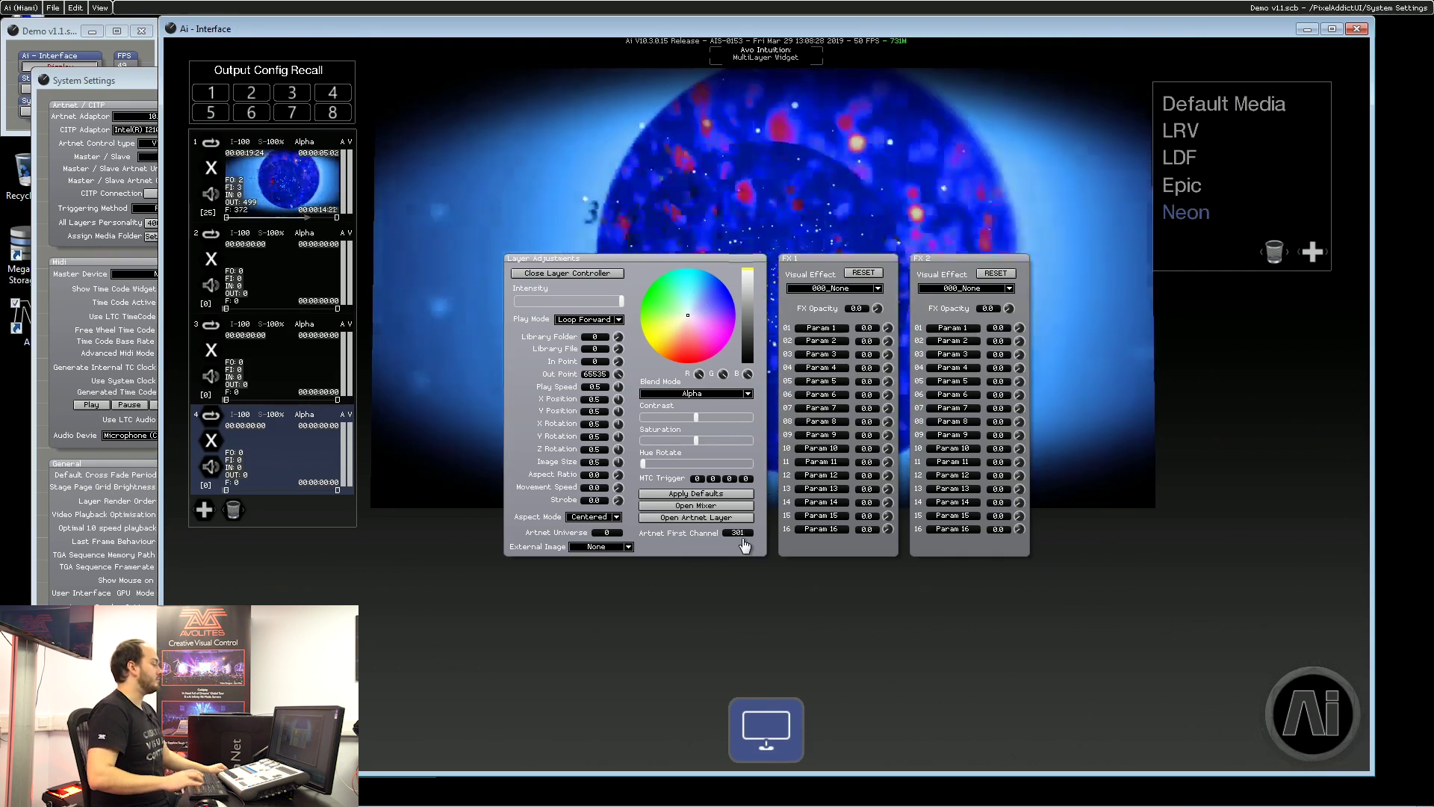
left_click(598, 273)
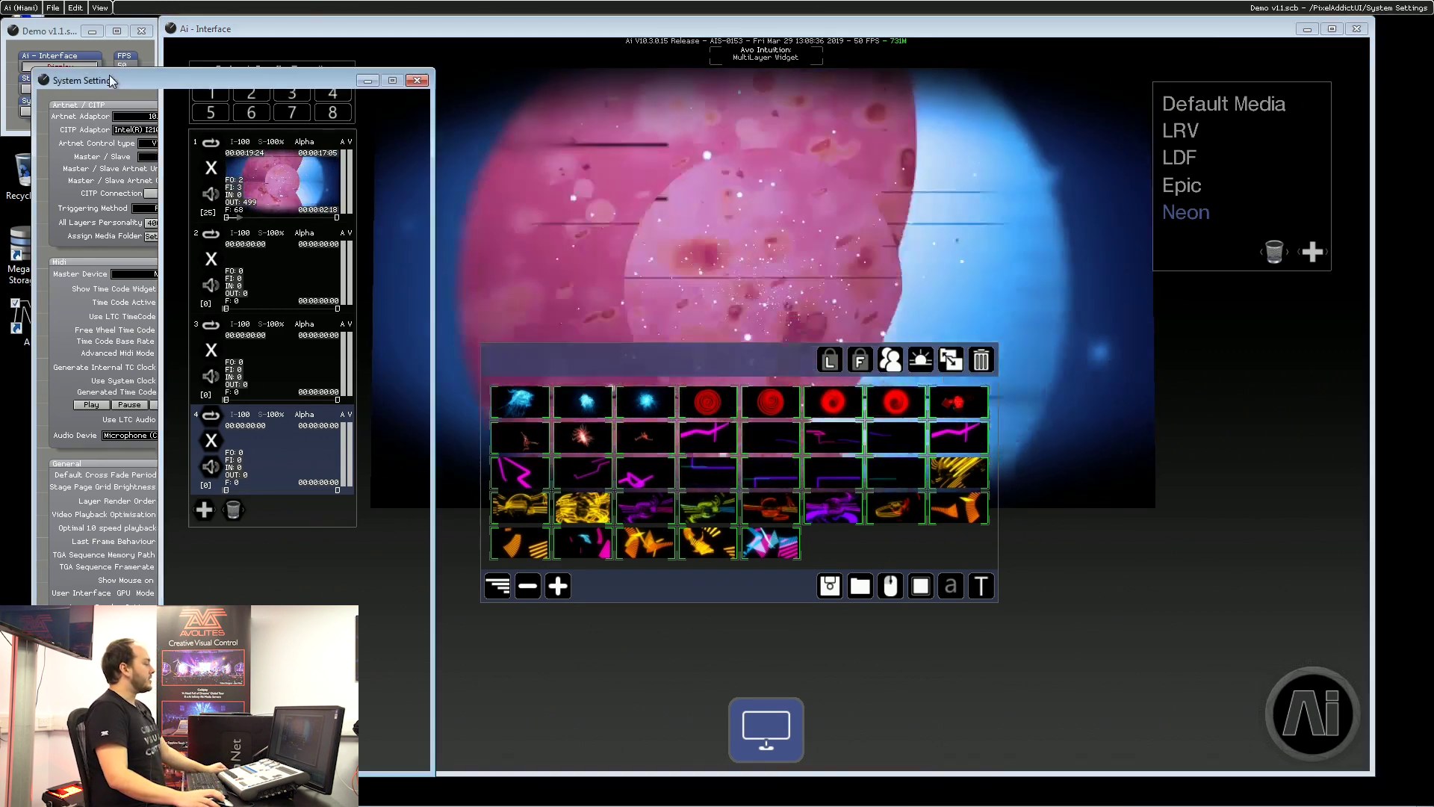
Start patching a fixture from the library and page the manufacturer list to Avolites.
left_click(142, 80)
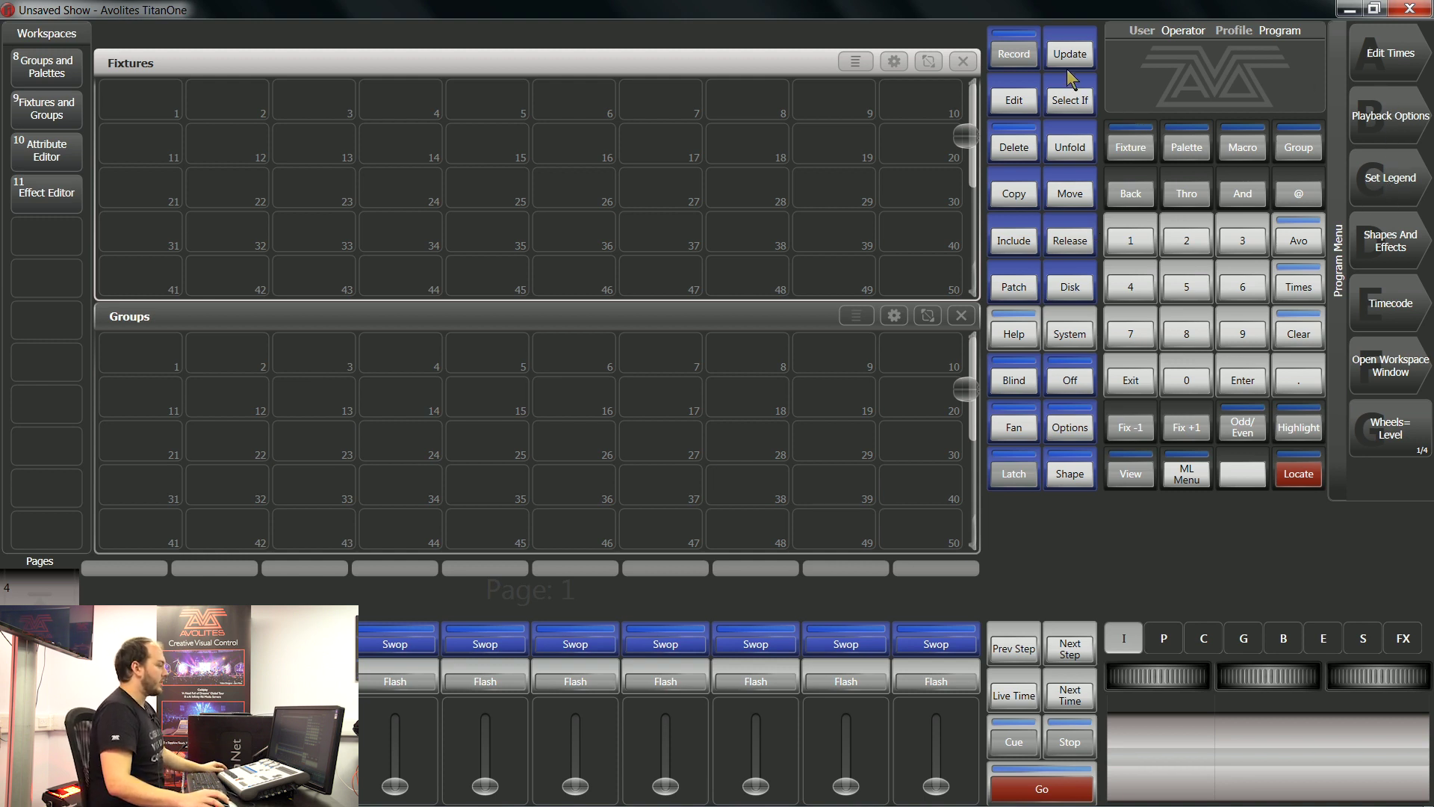
left_click(1023, 292)
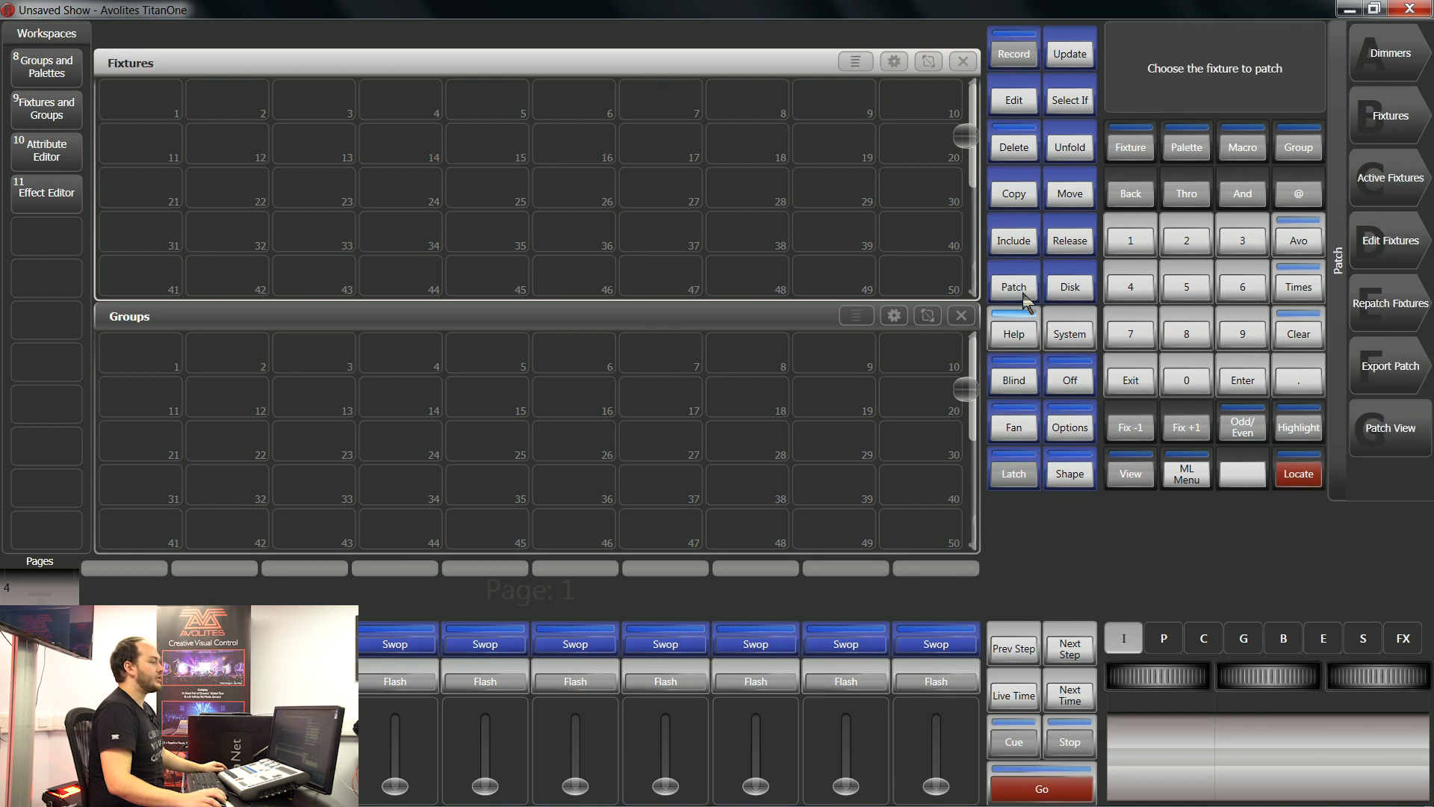
left_click(1399, 125)
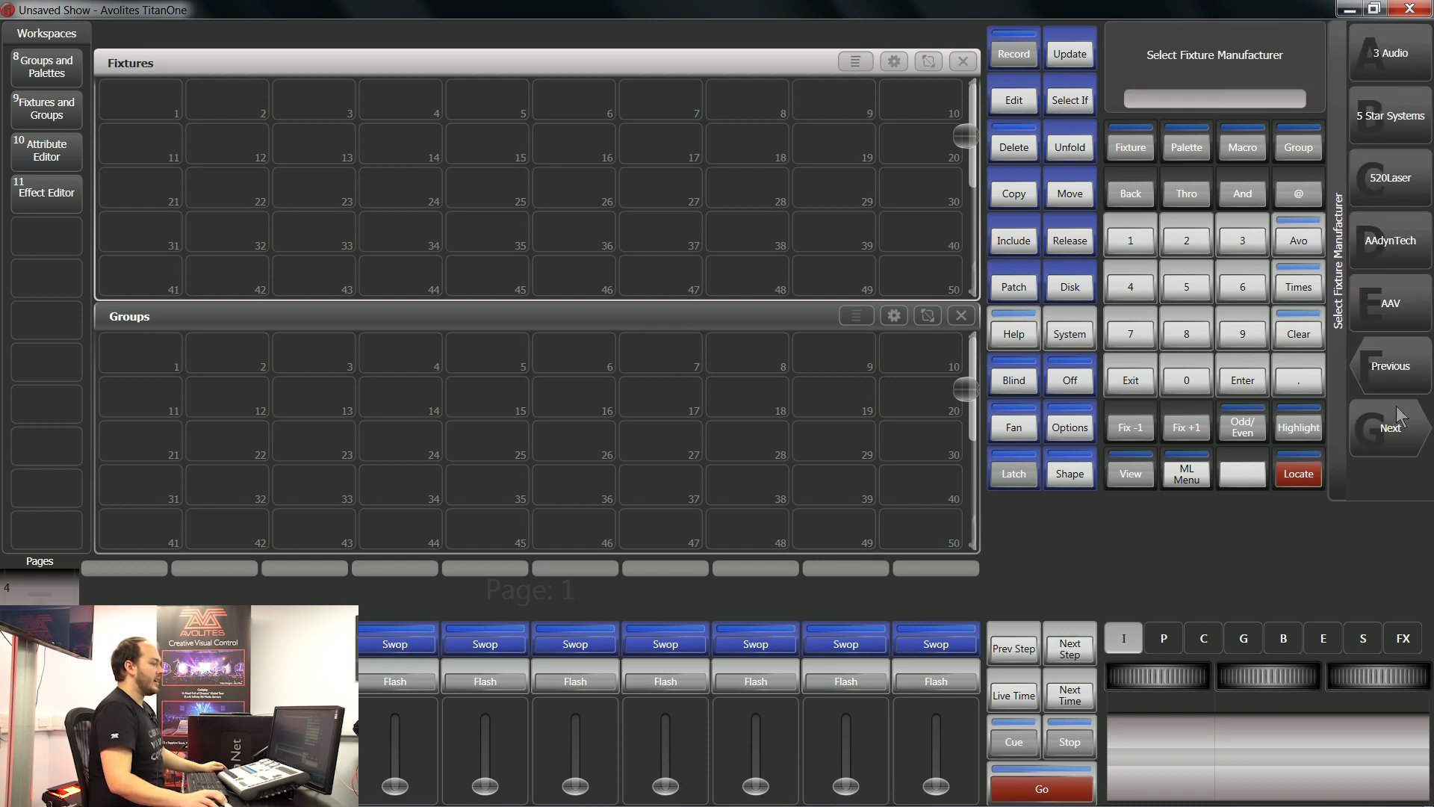
left_click(1400, 417)
left_click(1398, 426)
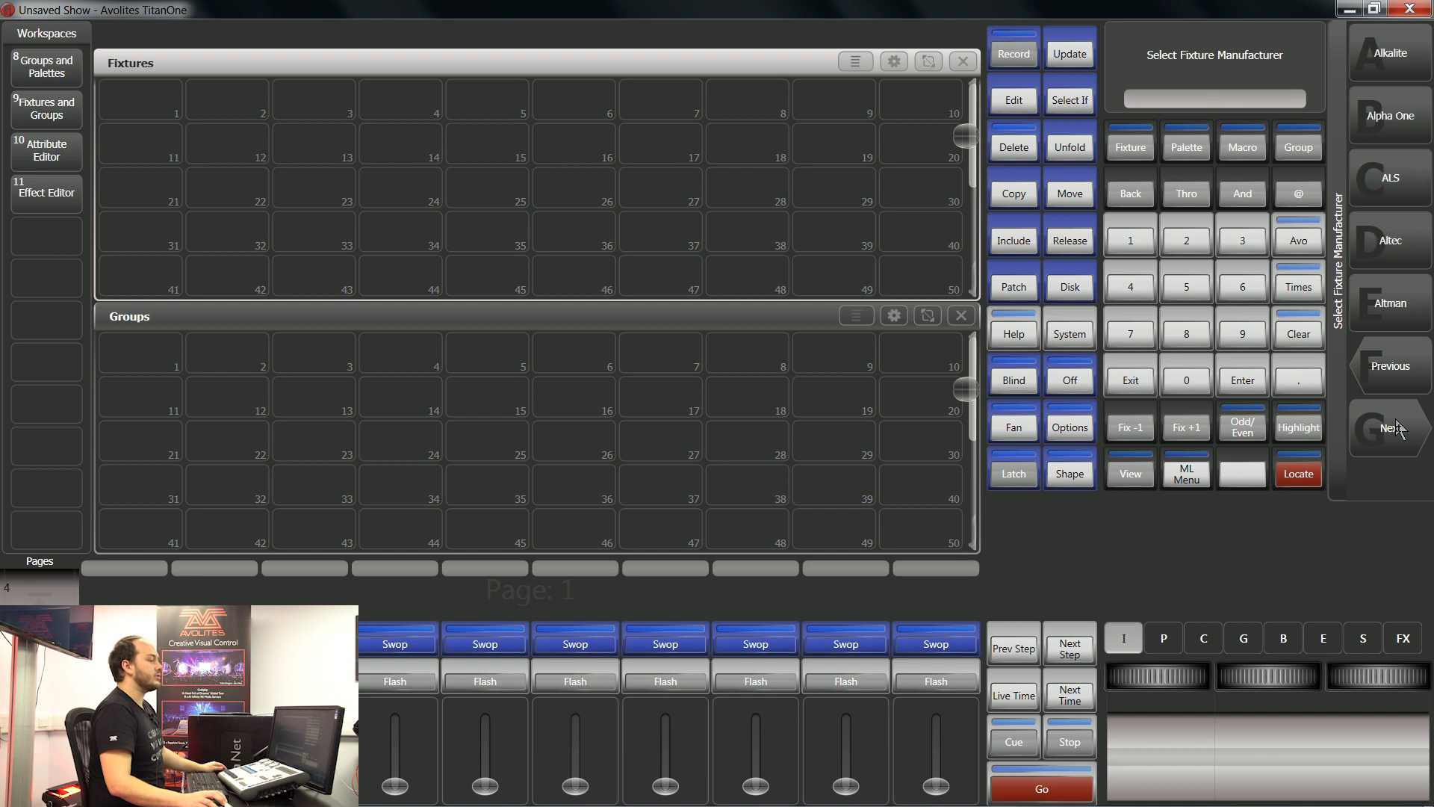
left_click(1396, 427)
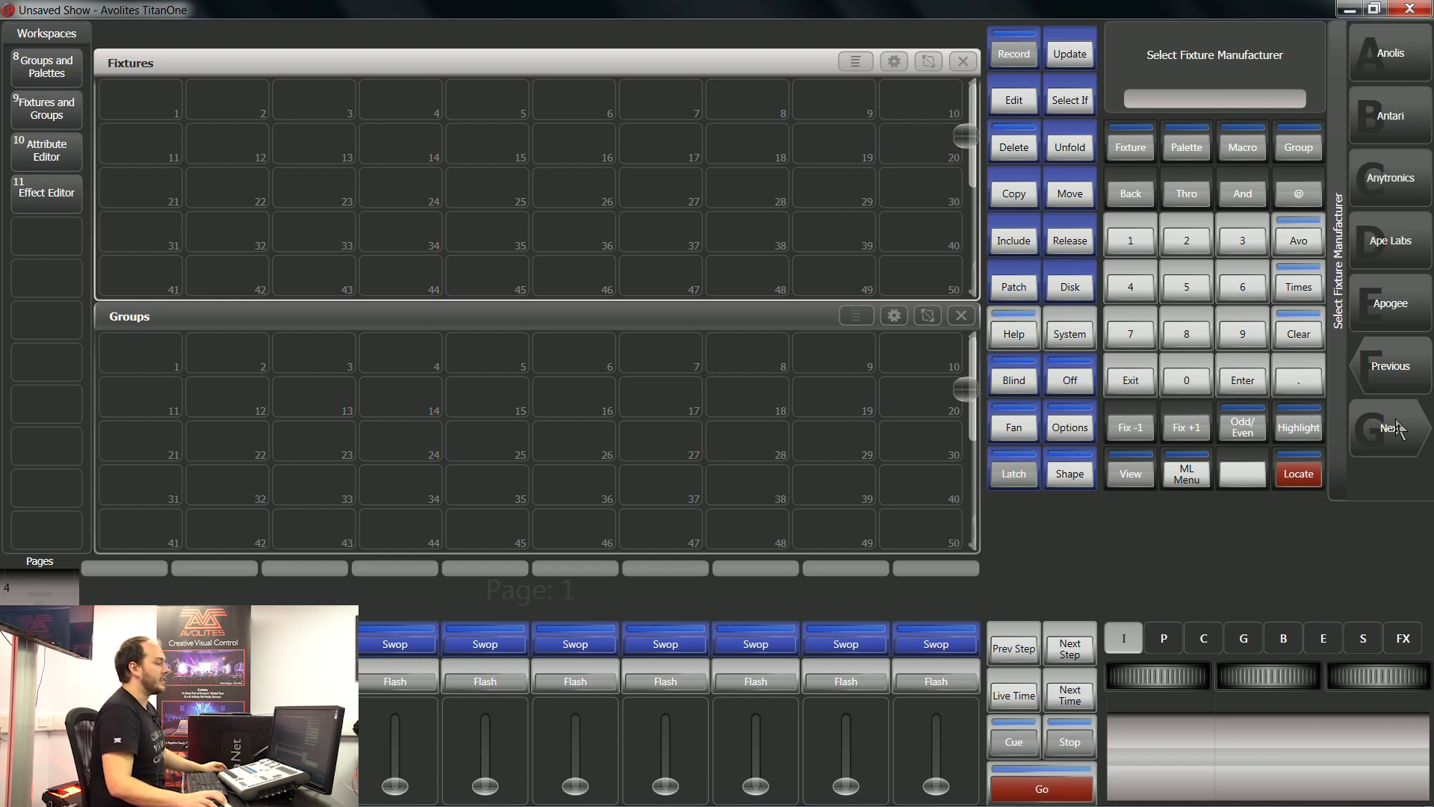
left_click(1399, 429)
left_click(1392, 424)
left_click(1393, 430)
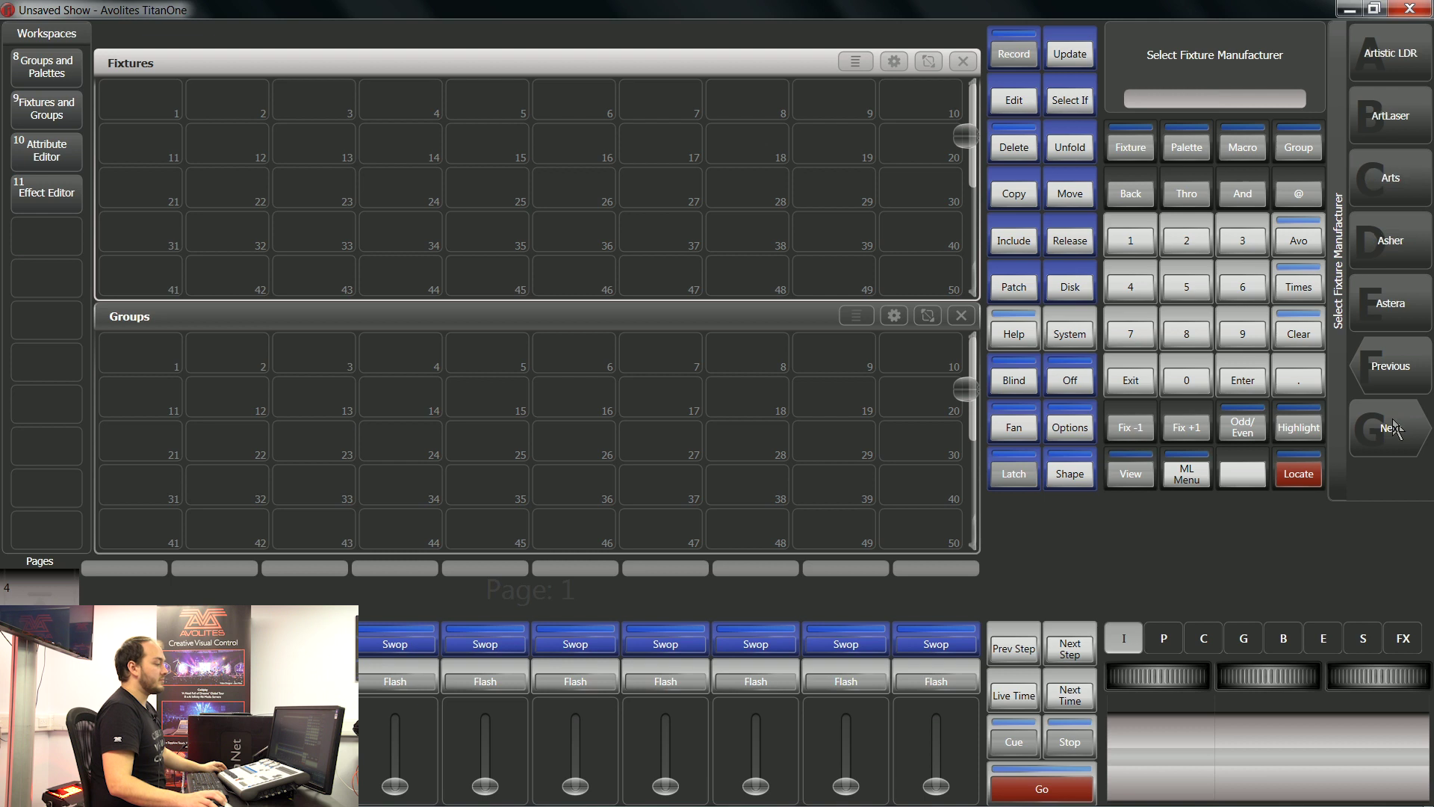
left_click(1394, 427)
left_click(1394, 426)
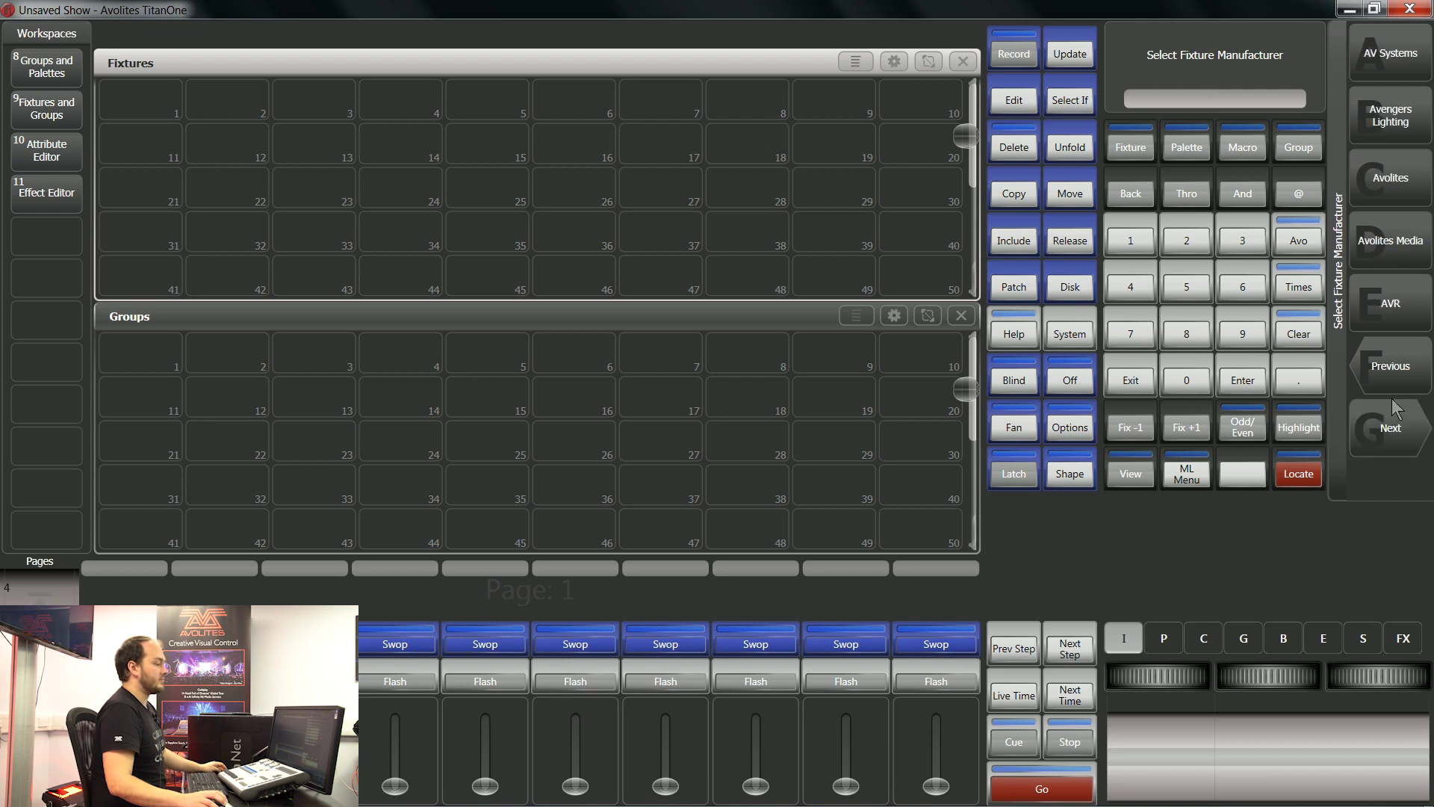
Choose the Avolites Media Ai v10 fixture in 100 DMX mode.
left_click(1394, 244)
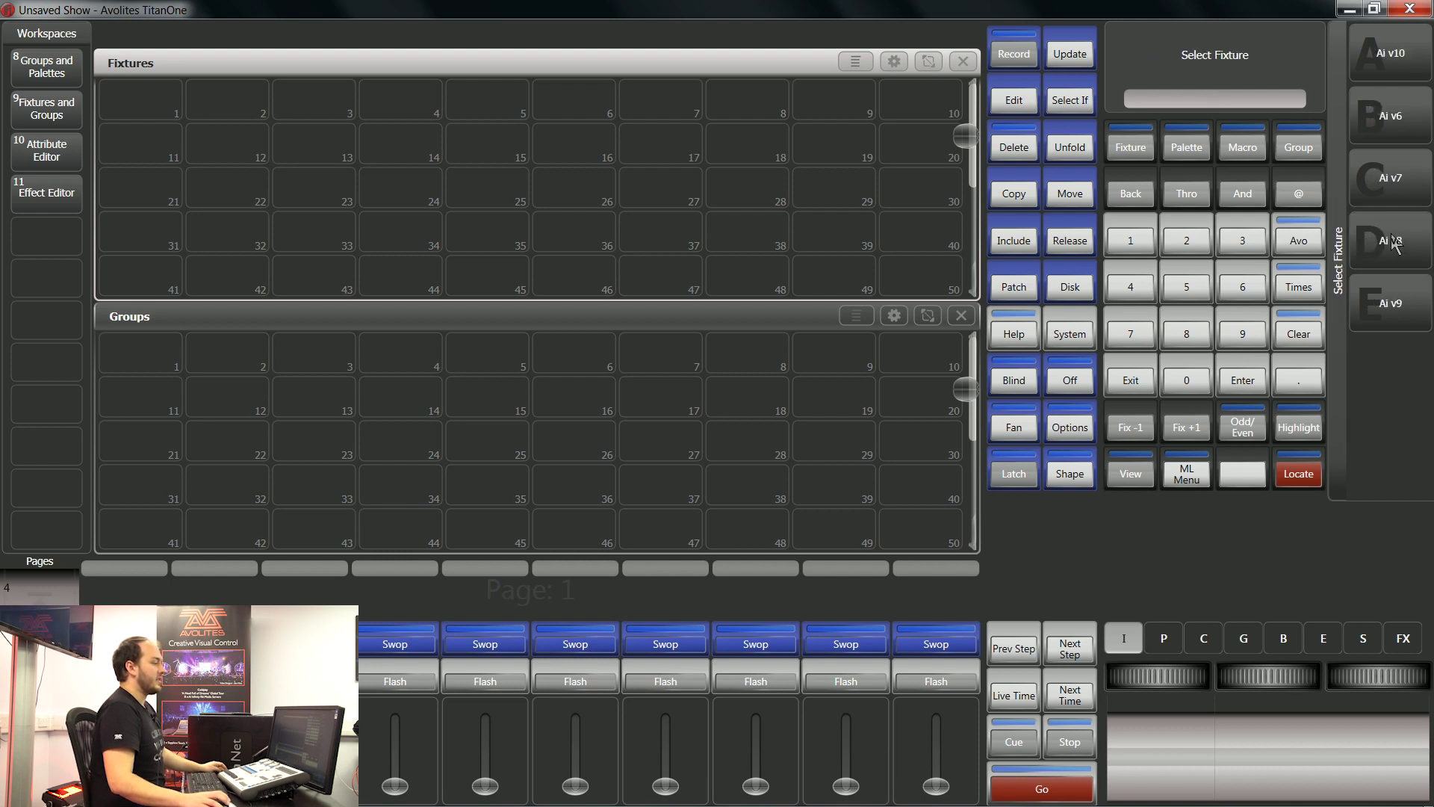
left_click(1382, 69)
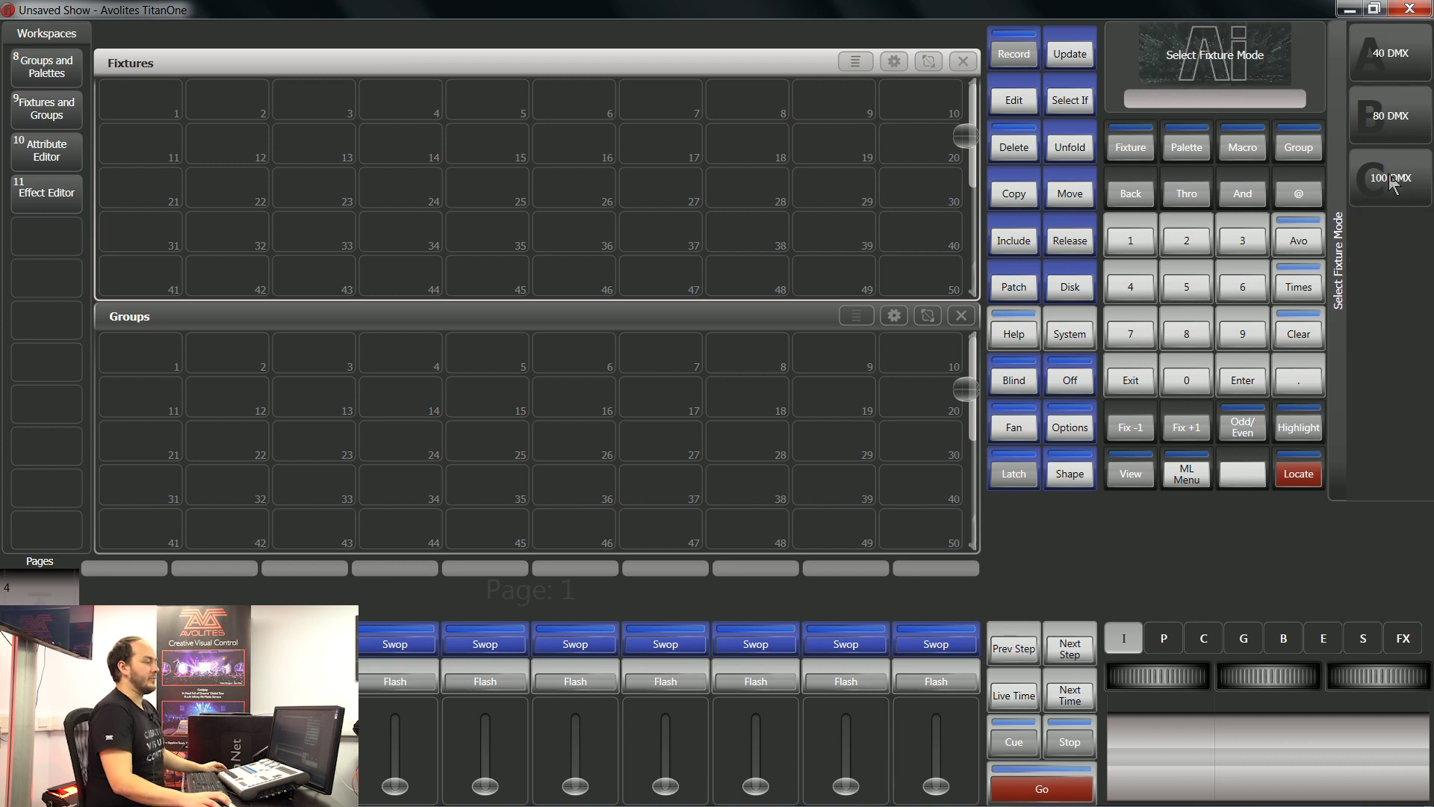
left_click(1394, 183)
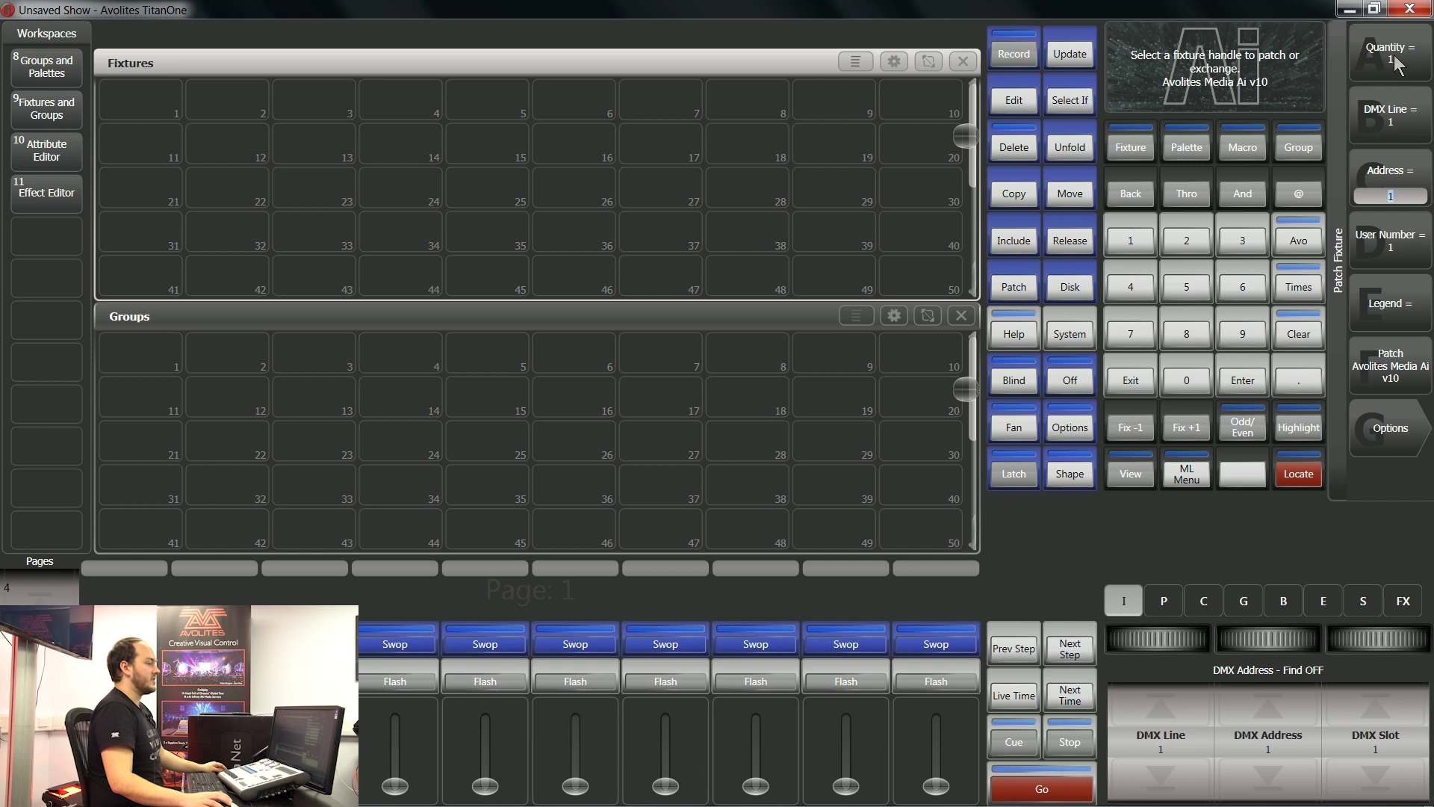
Patch a quantity of 4 Ai v10 fixtures on line 1, then exit the patch menu.
left_click(1395, 71)
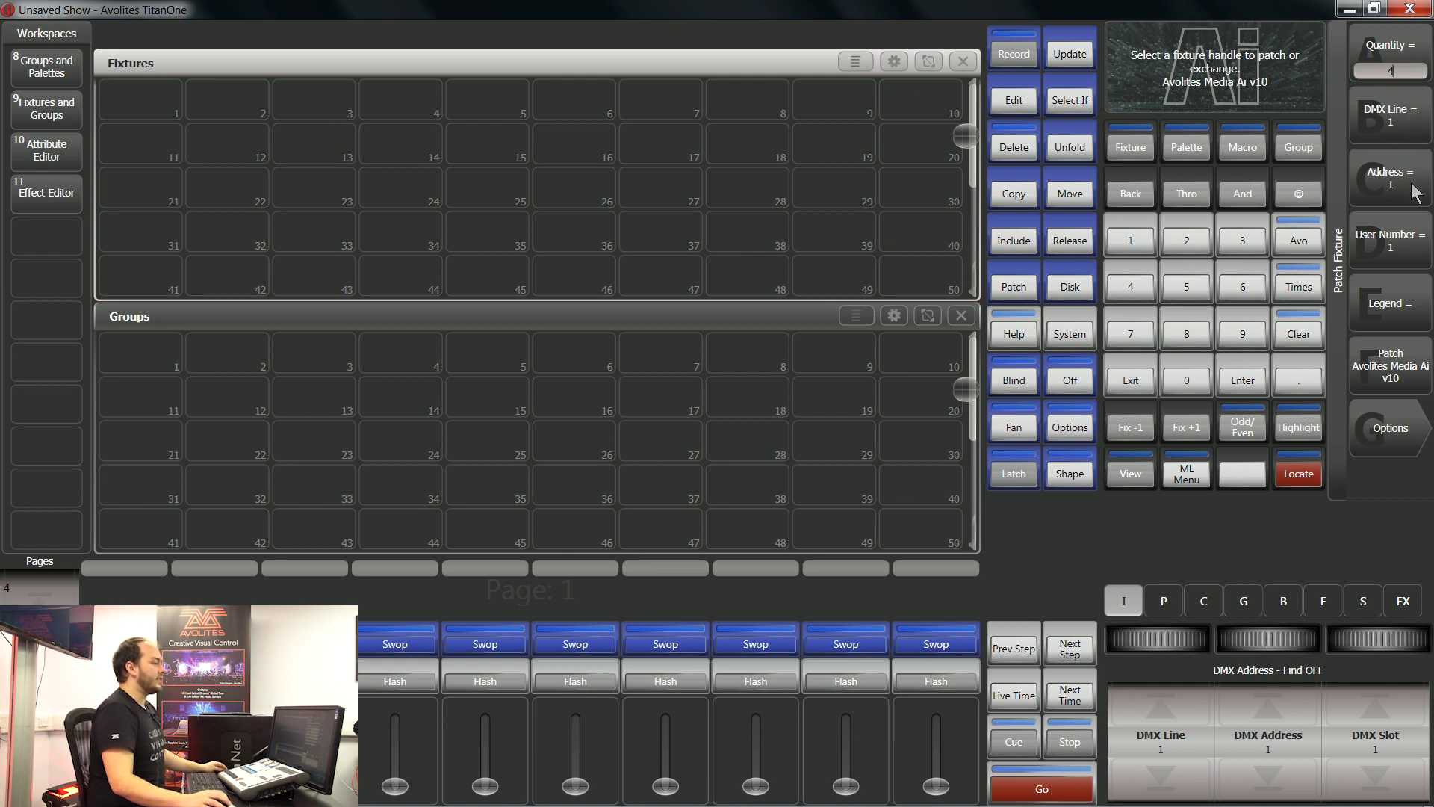
left_click(1413, 376)
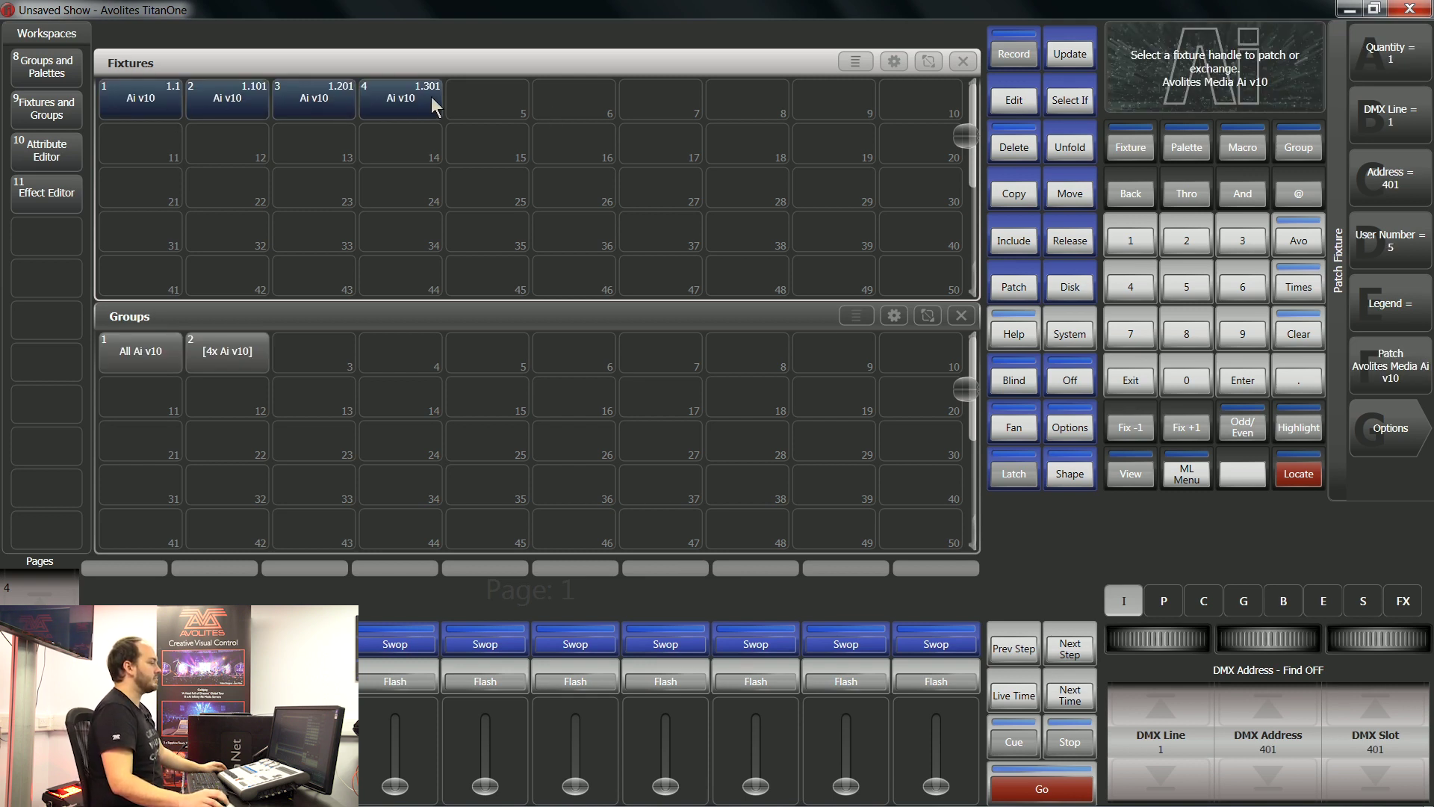
key("Escape")
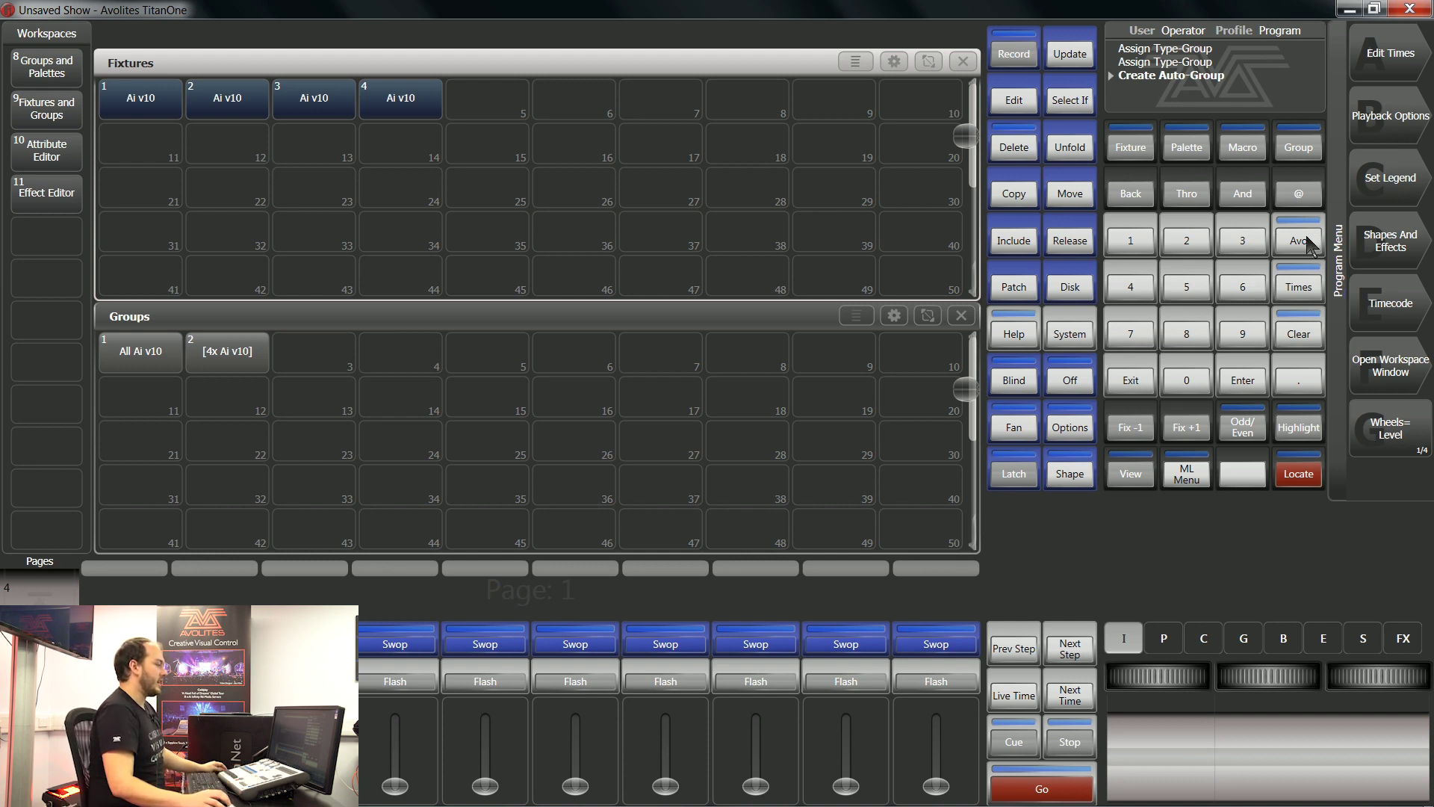
Go through System Settings and Network Settings to the DMX Settings window showing Lines 1–4 on ExpertDmx A–D.
left_click(1072, 288)
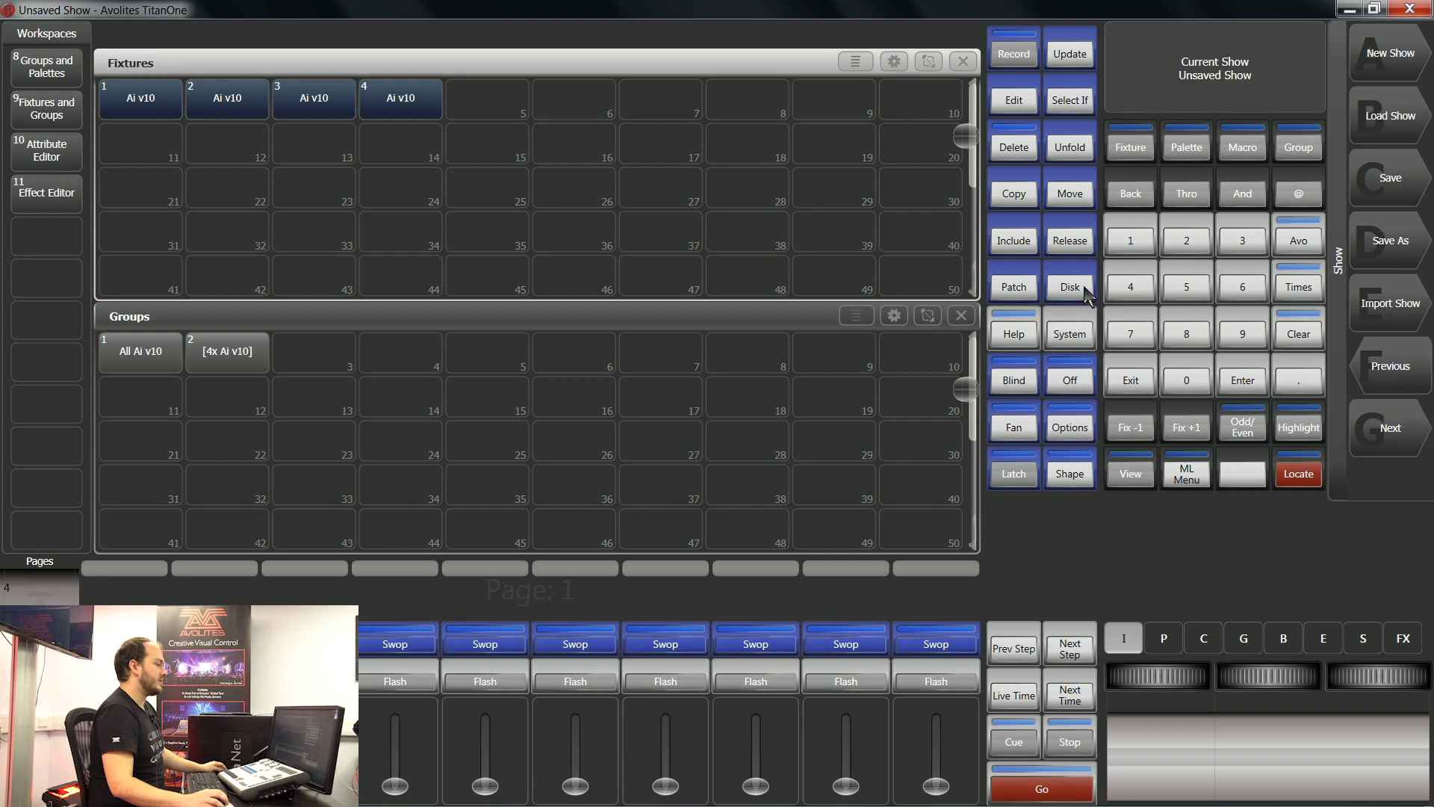
left_click(1303, 240)
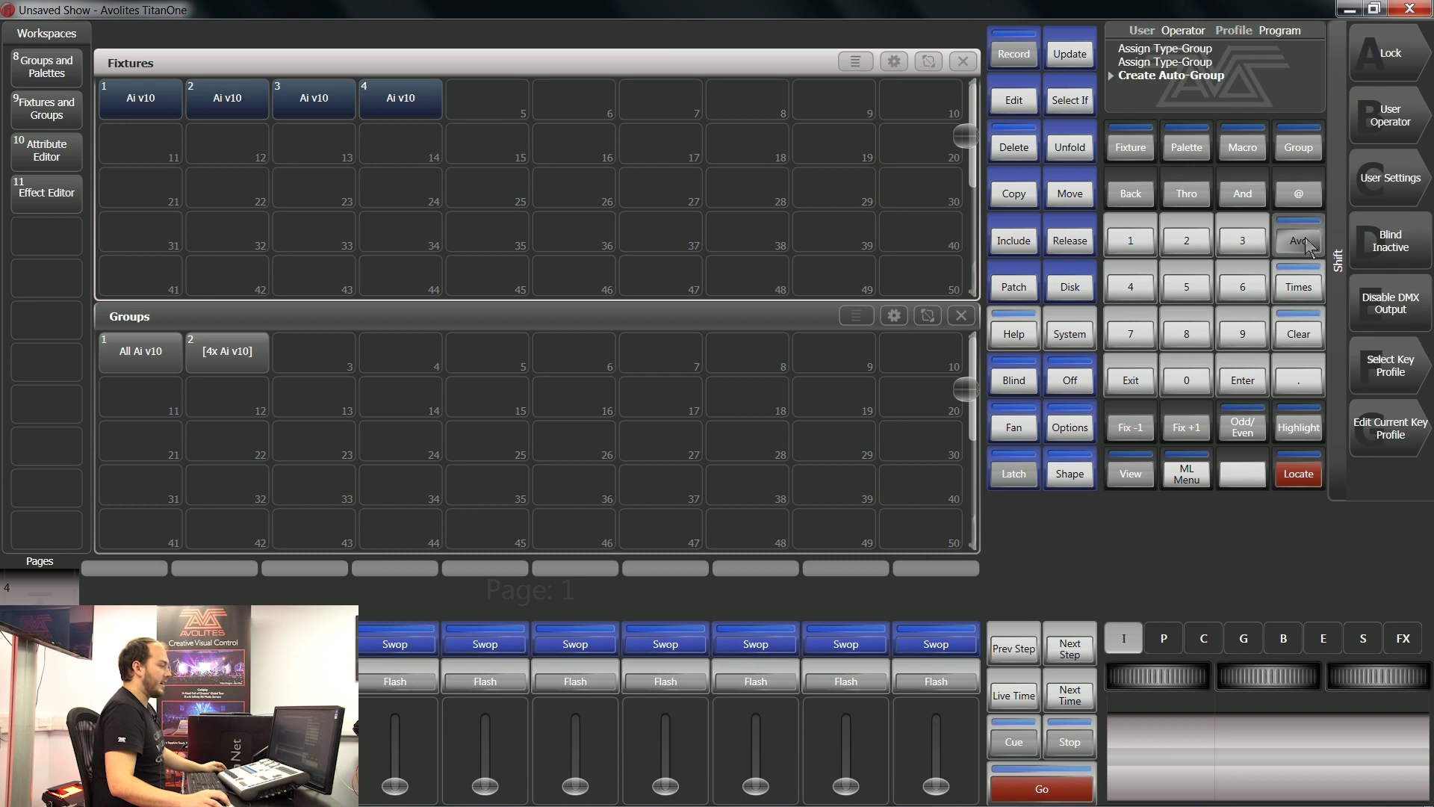
left_click(1085, 292)
left_click(1378, 62)
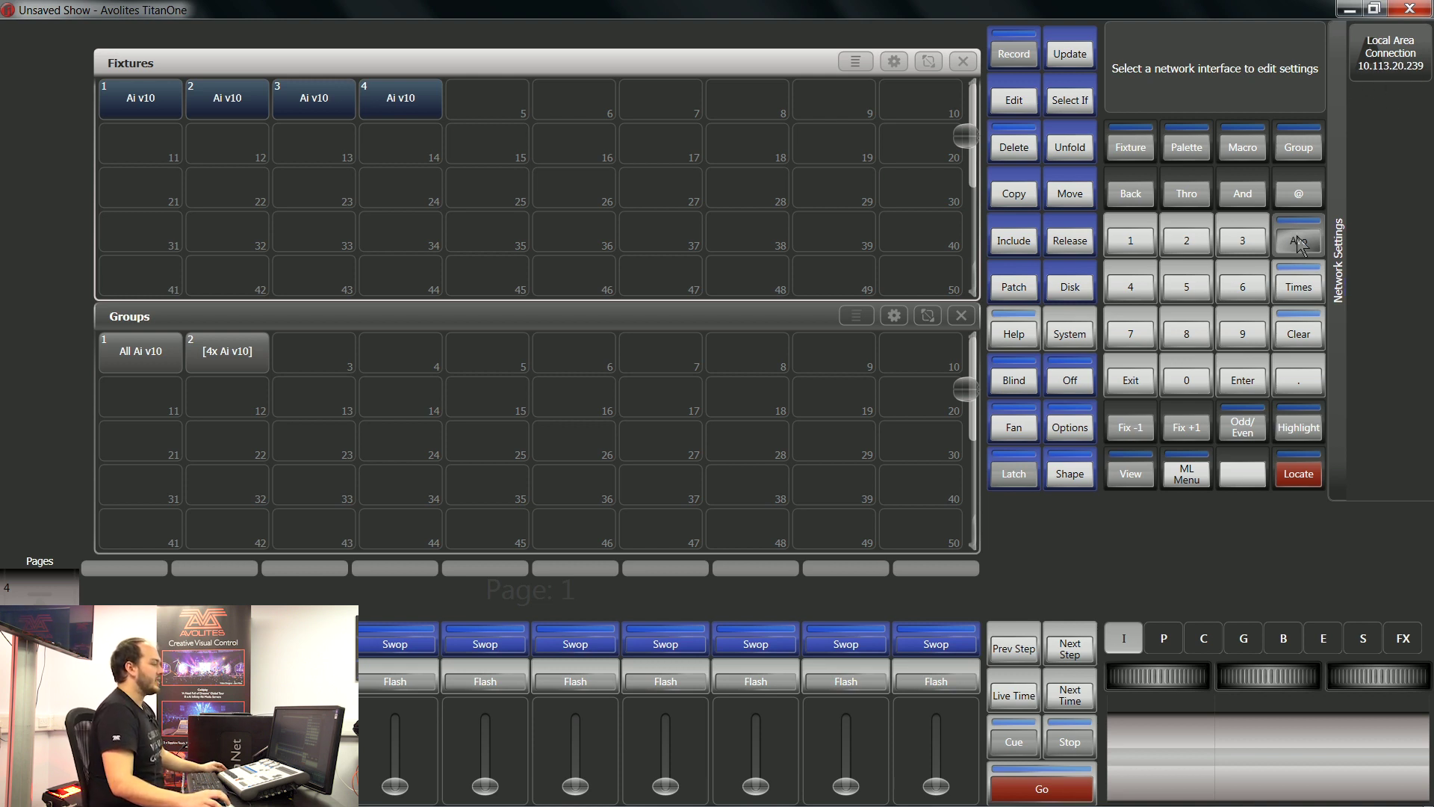
left_click(1135, 383)
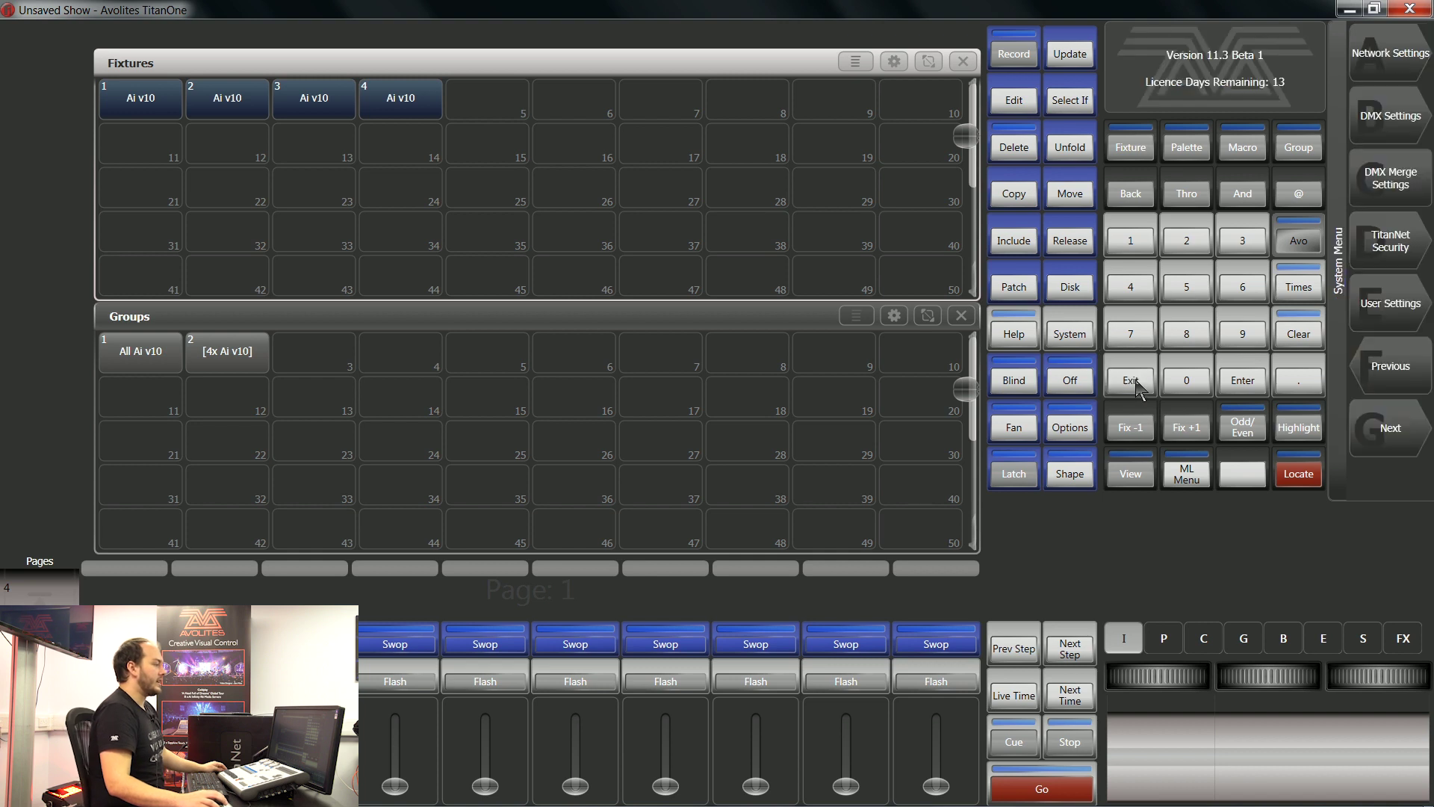
left_click(1391, 118)
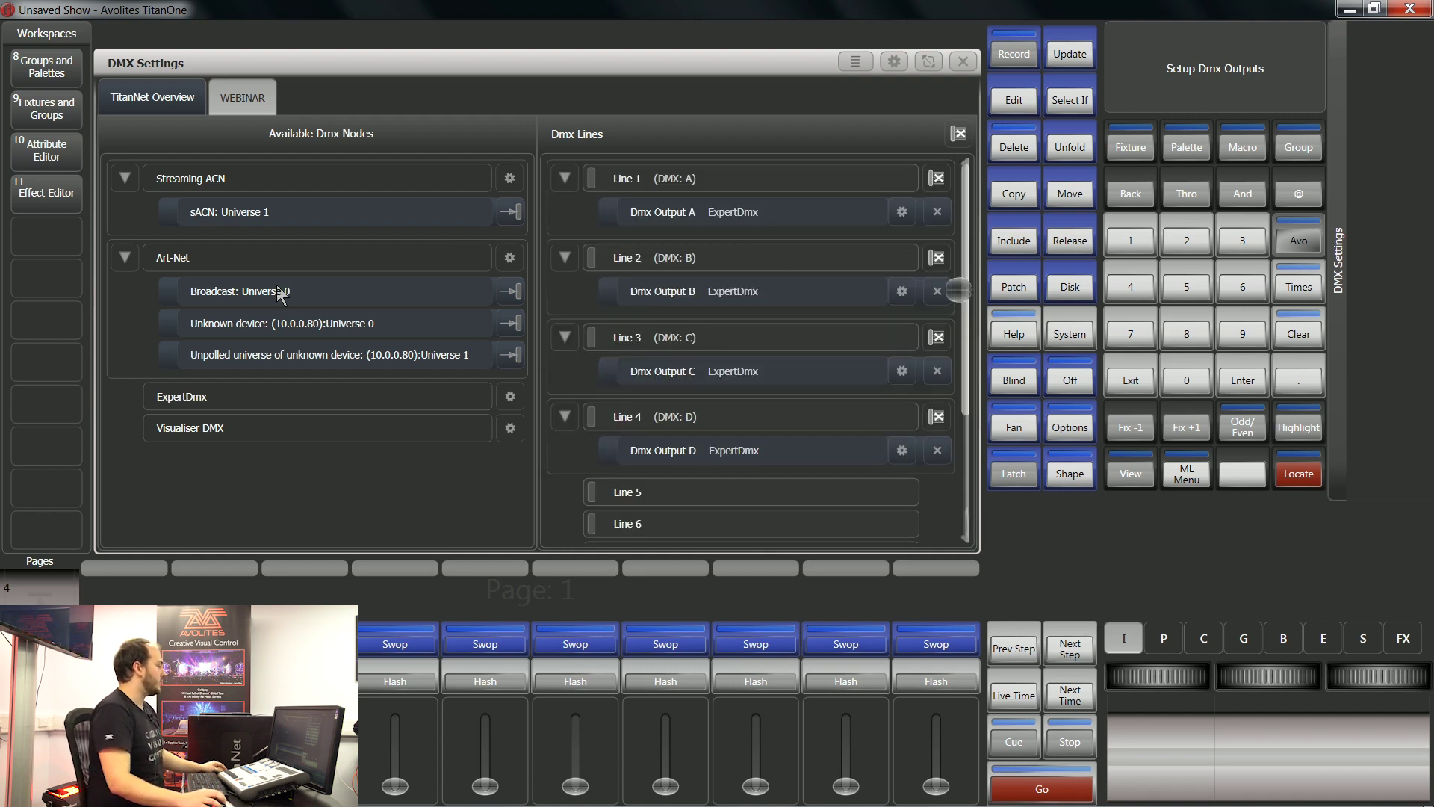
Unpatch DMX Lines 1–4 from ExpertDmx outputs A–D.
left_click(937, 179)
left_click(937, 205)
left_click(936, 238)
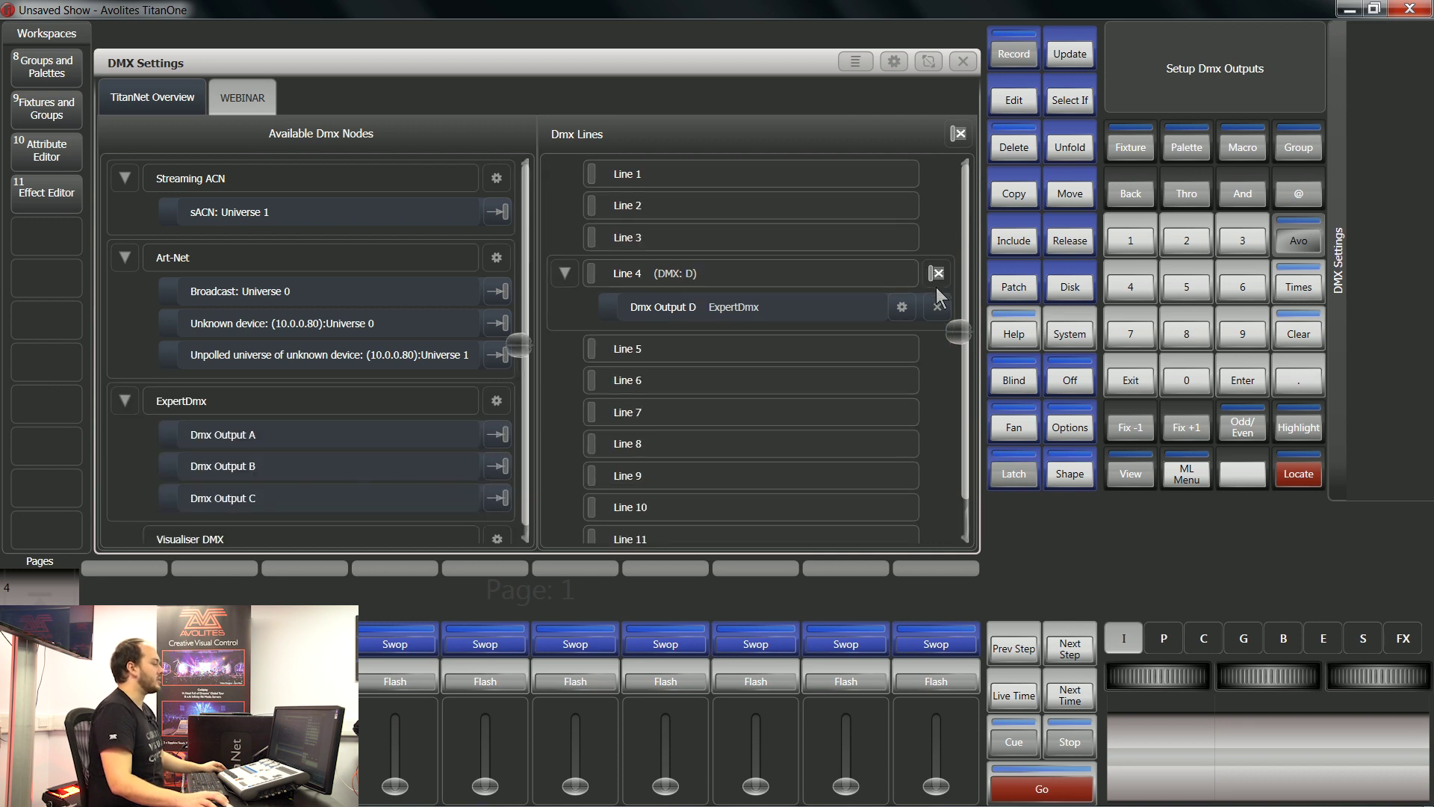
left_click(937, 274)
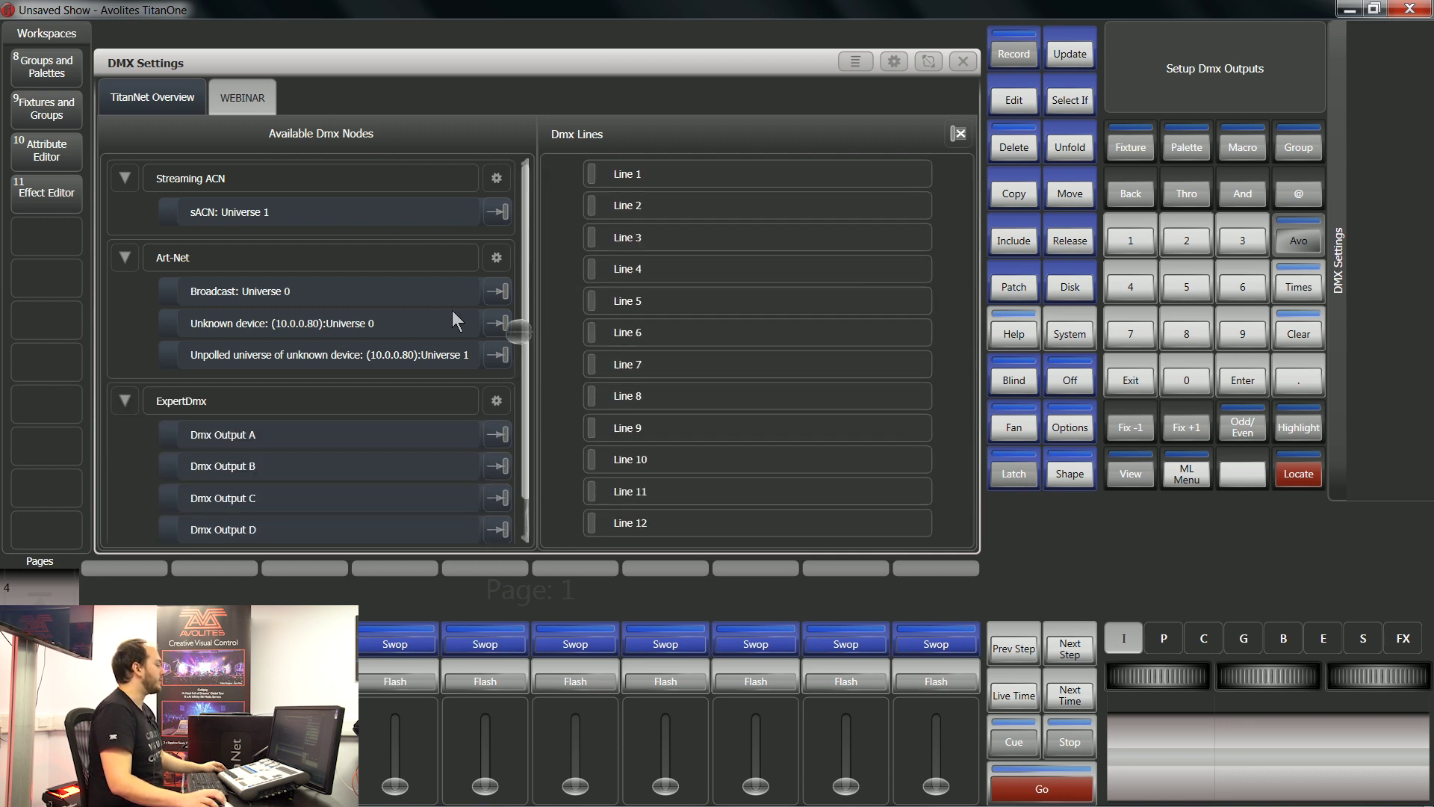
Patch Lines 1–4 to Art-Net Broadcast Universes 0, 1, 2 and 3 and exit.
left_click(499, 292)
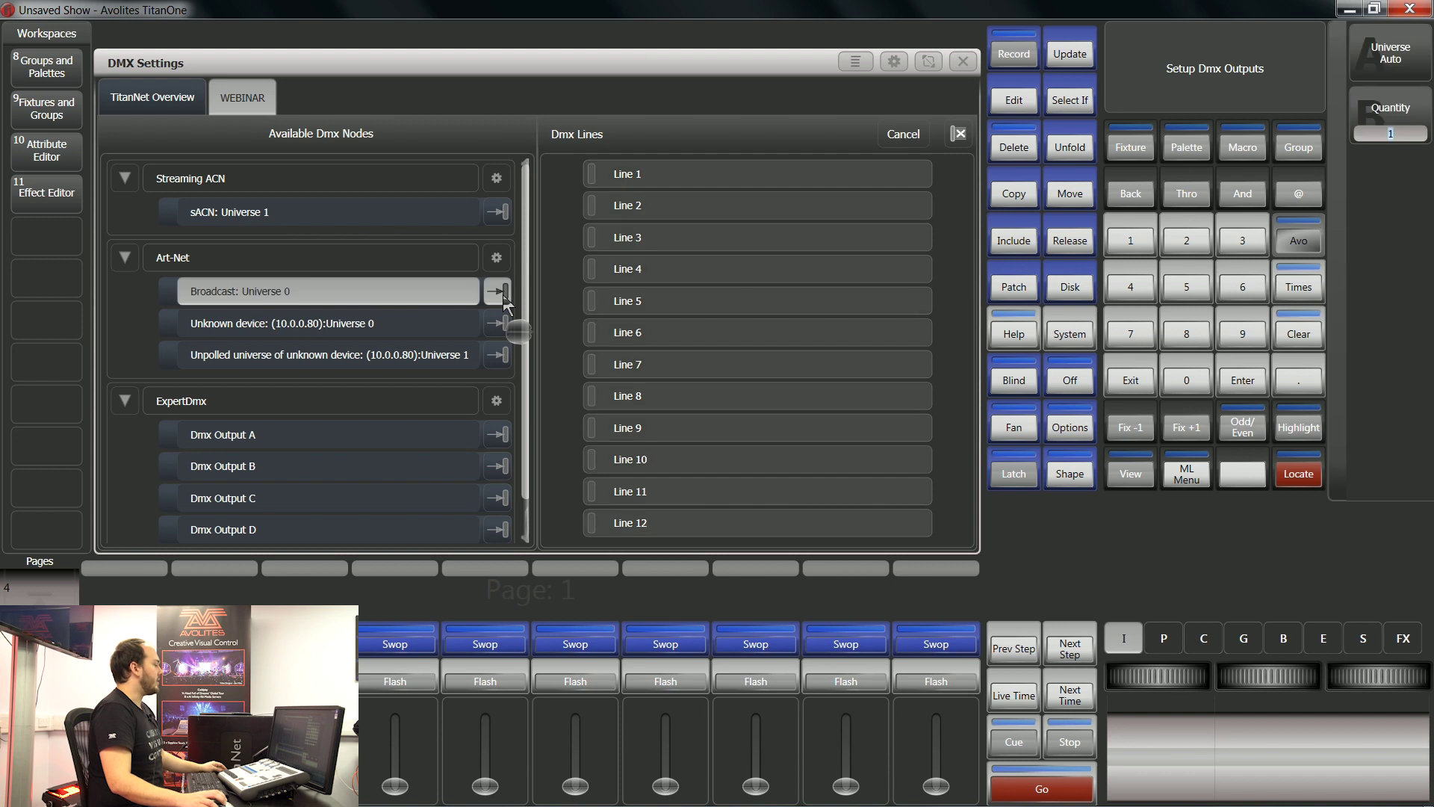
left_click(625, 181)
left_click(639, 253)
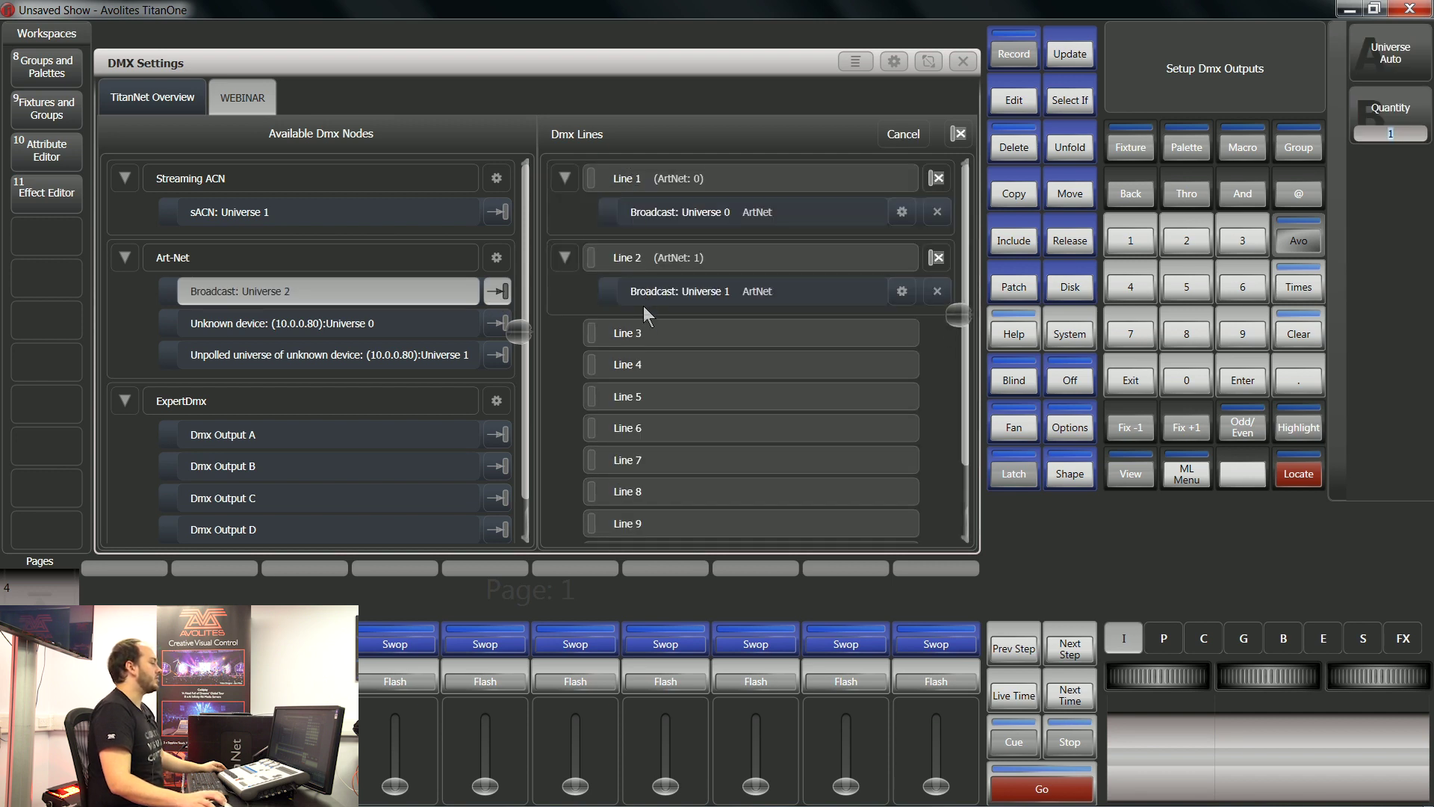
left_click(646, 336)
left_click(654, 414)
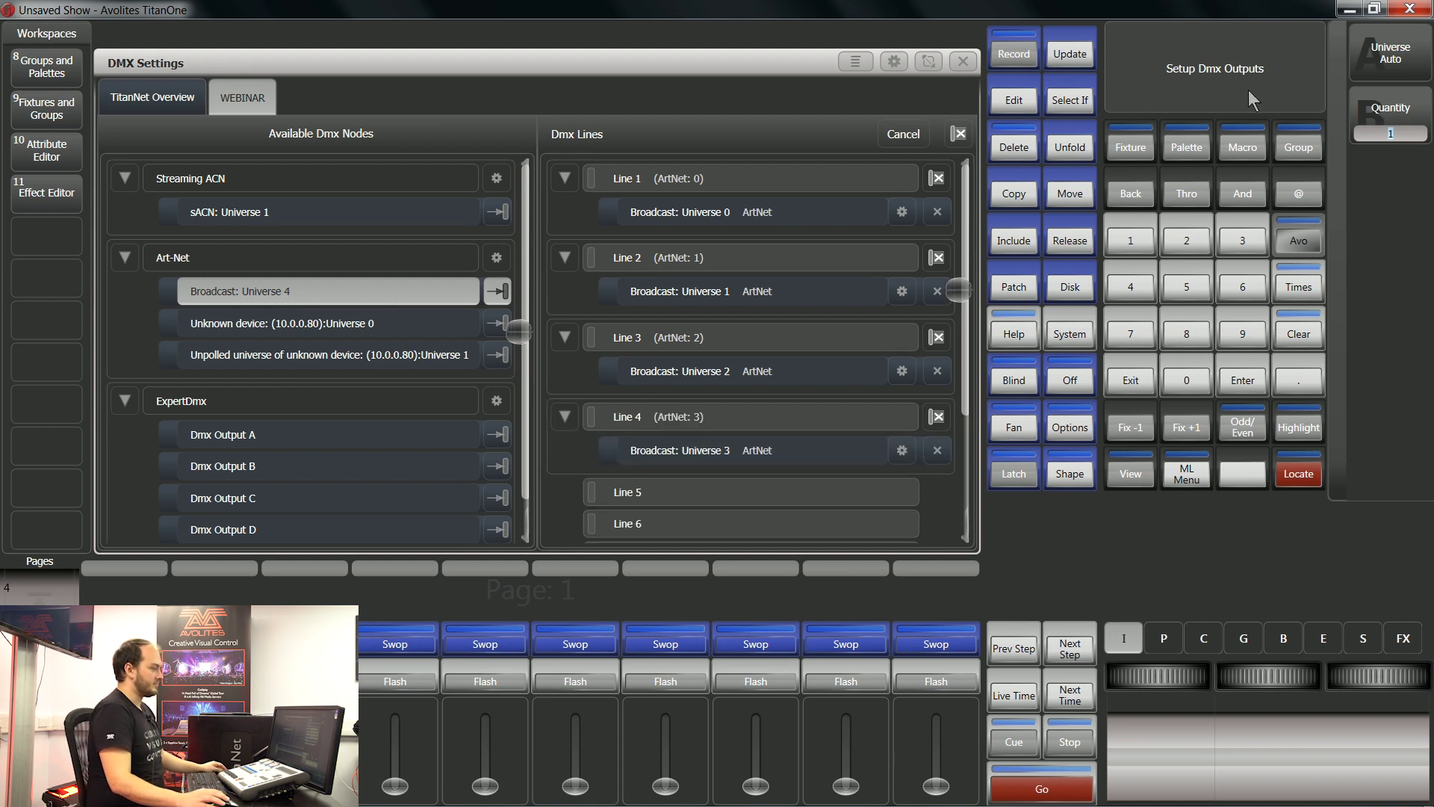
left_click(1136, 385)
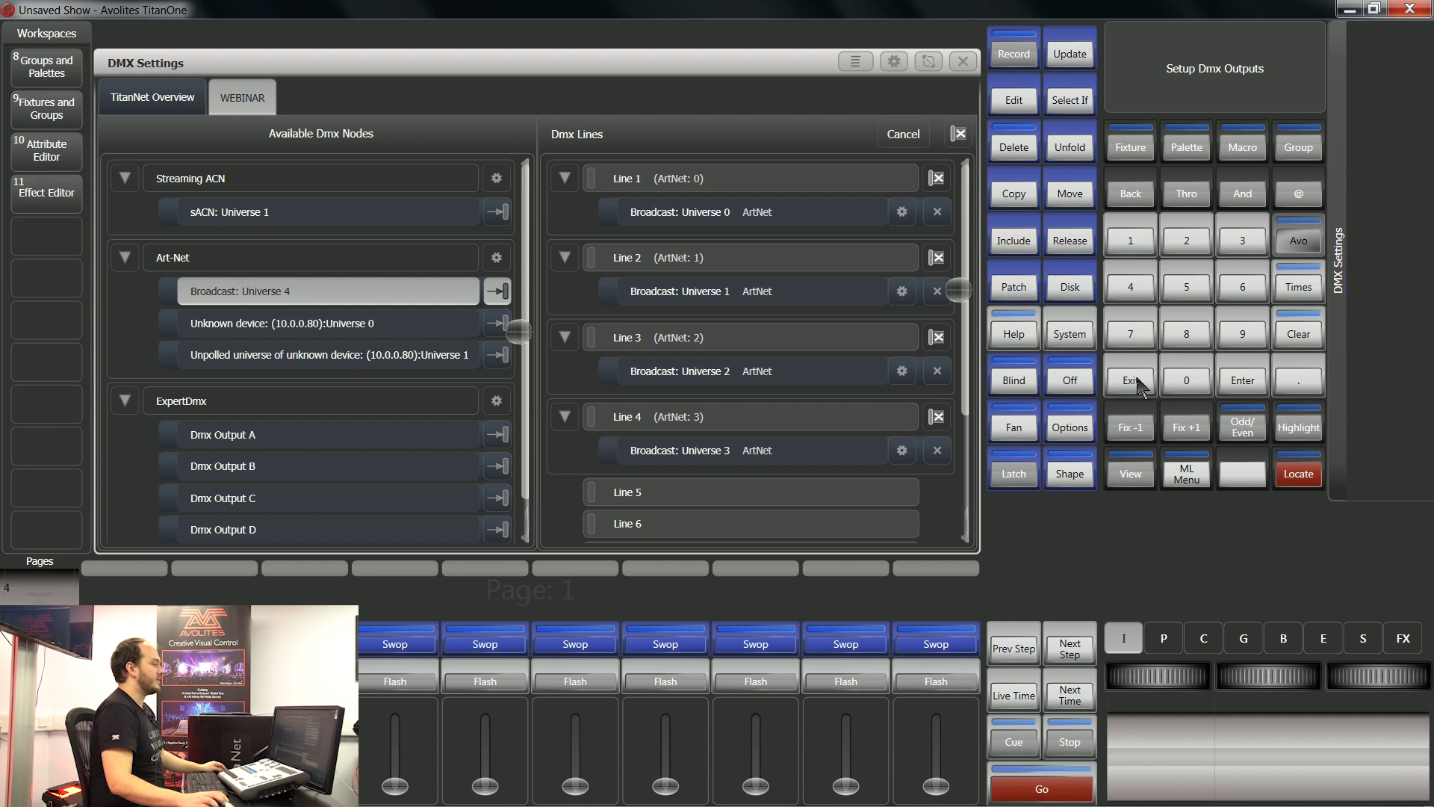
Close DMX Settings, swipe-select fixtures 1–4, and bring up the Program Menu.
left_click(1137, 385)
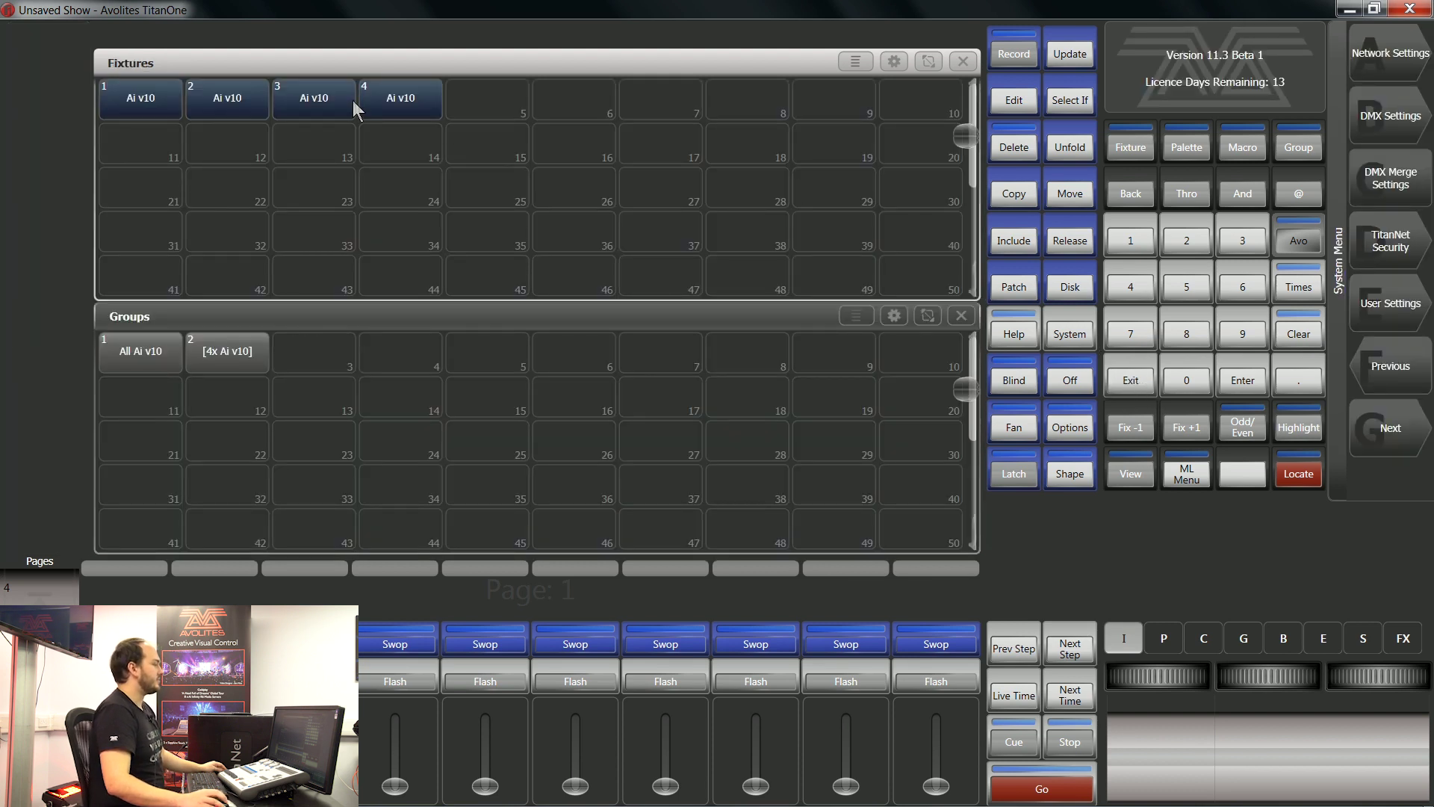
left_click_drag(153, 111, 442, 106)
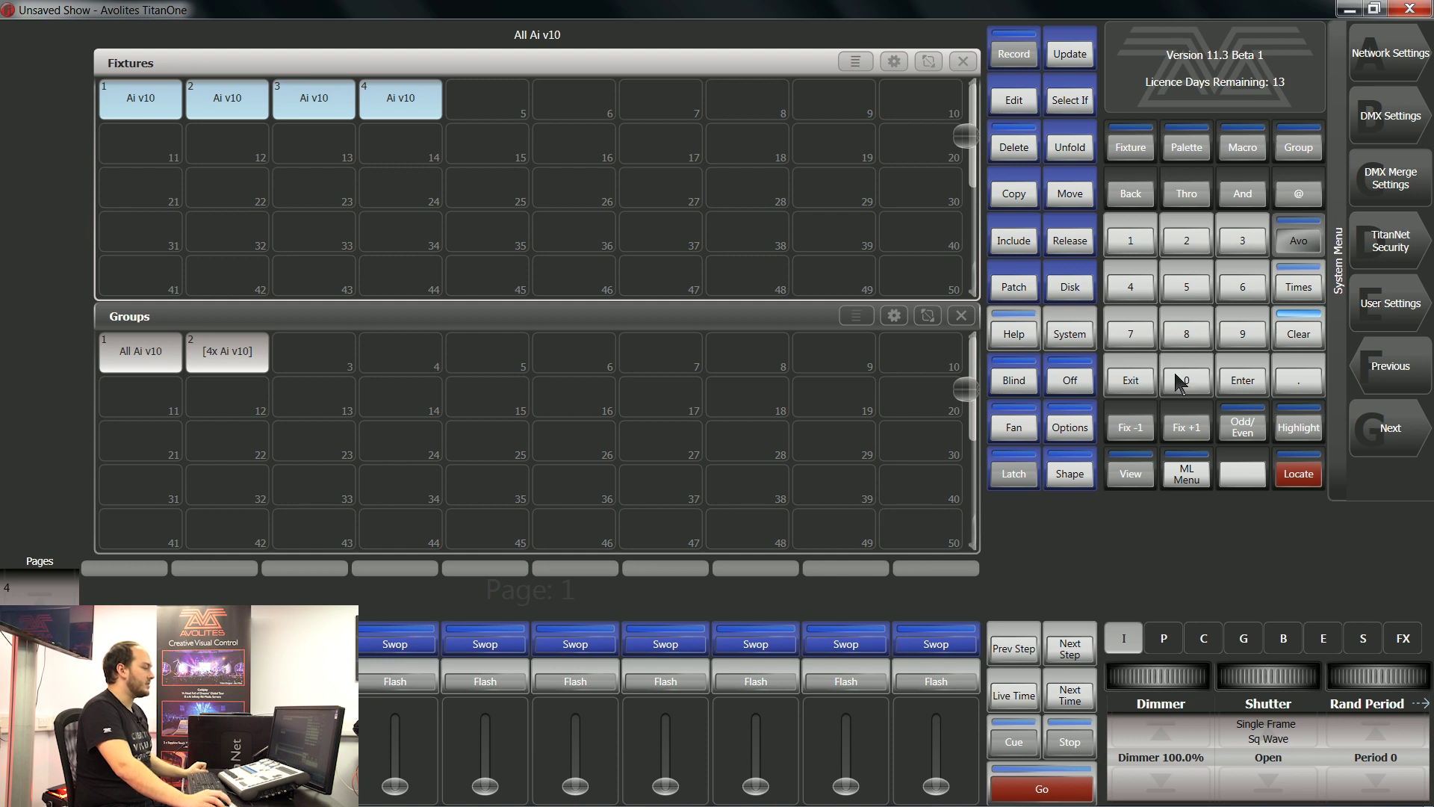
left_click(1132, 383)
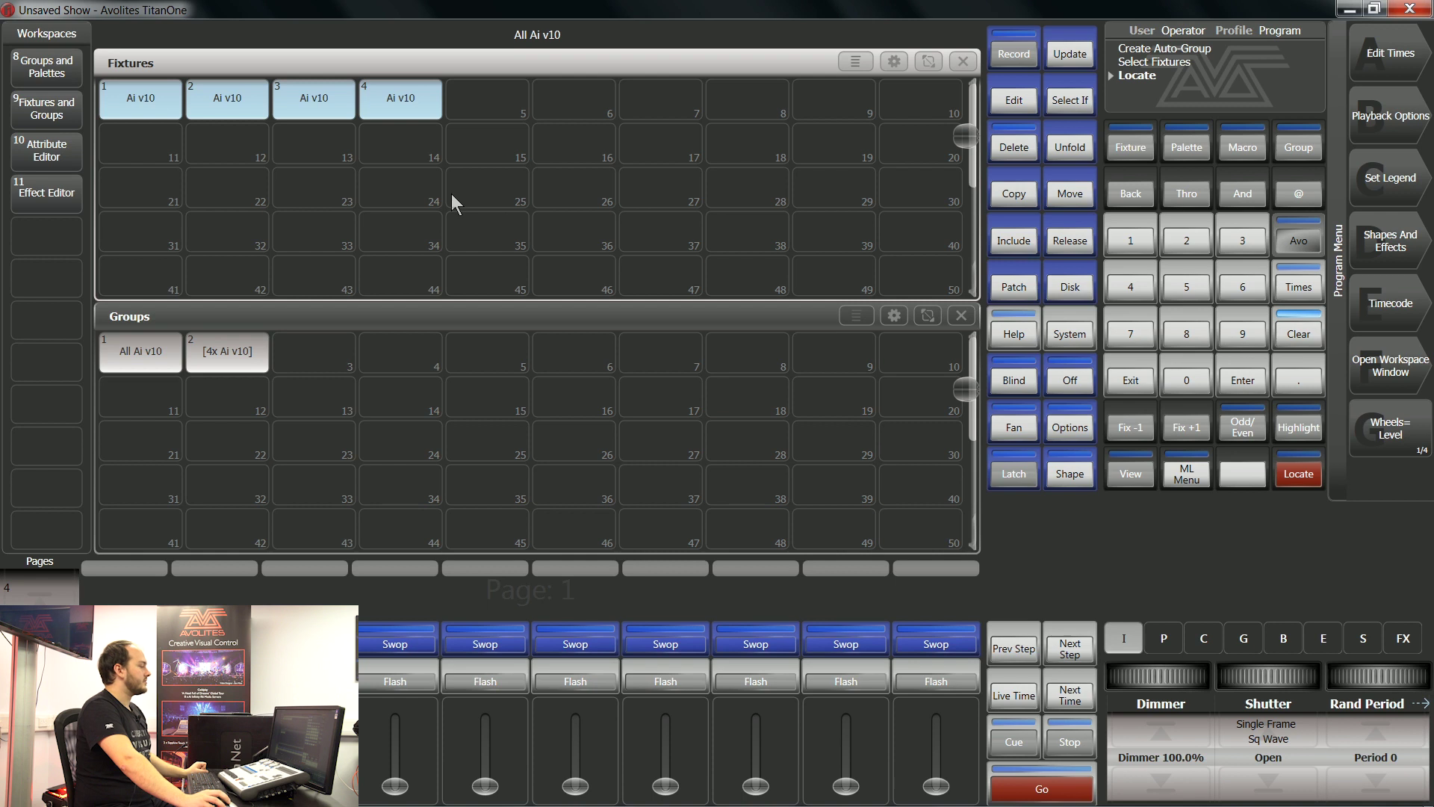
Open the Attribute Editor, enlarge its window, and test the four layers' dimmer.
left_click(54, 158)
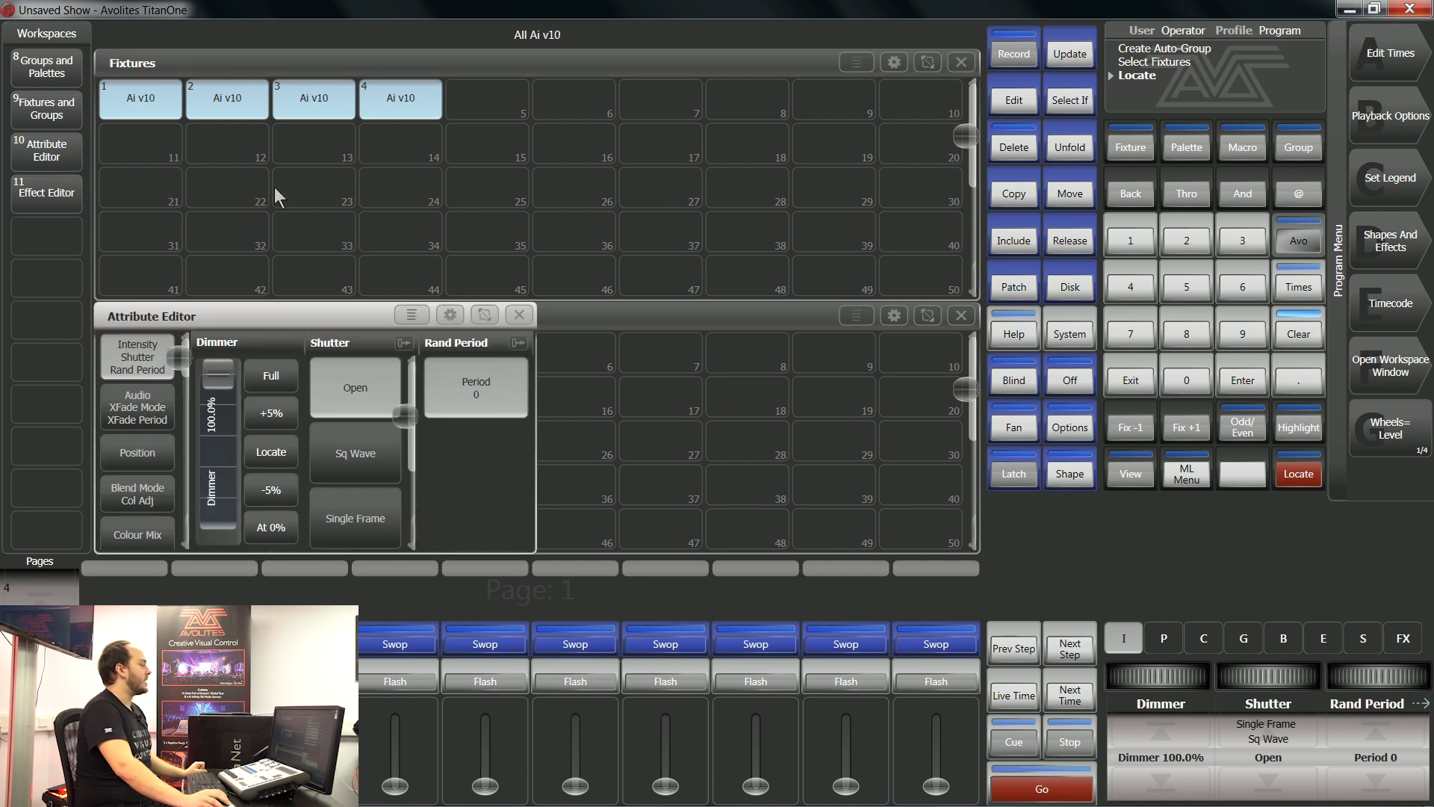
left_click(486, 320)
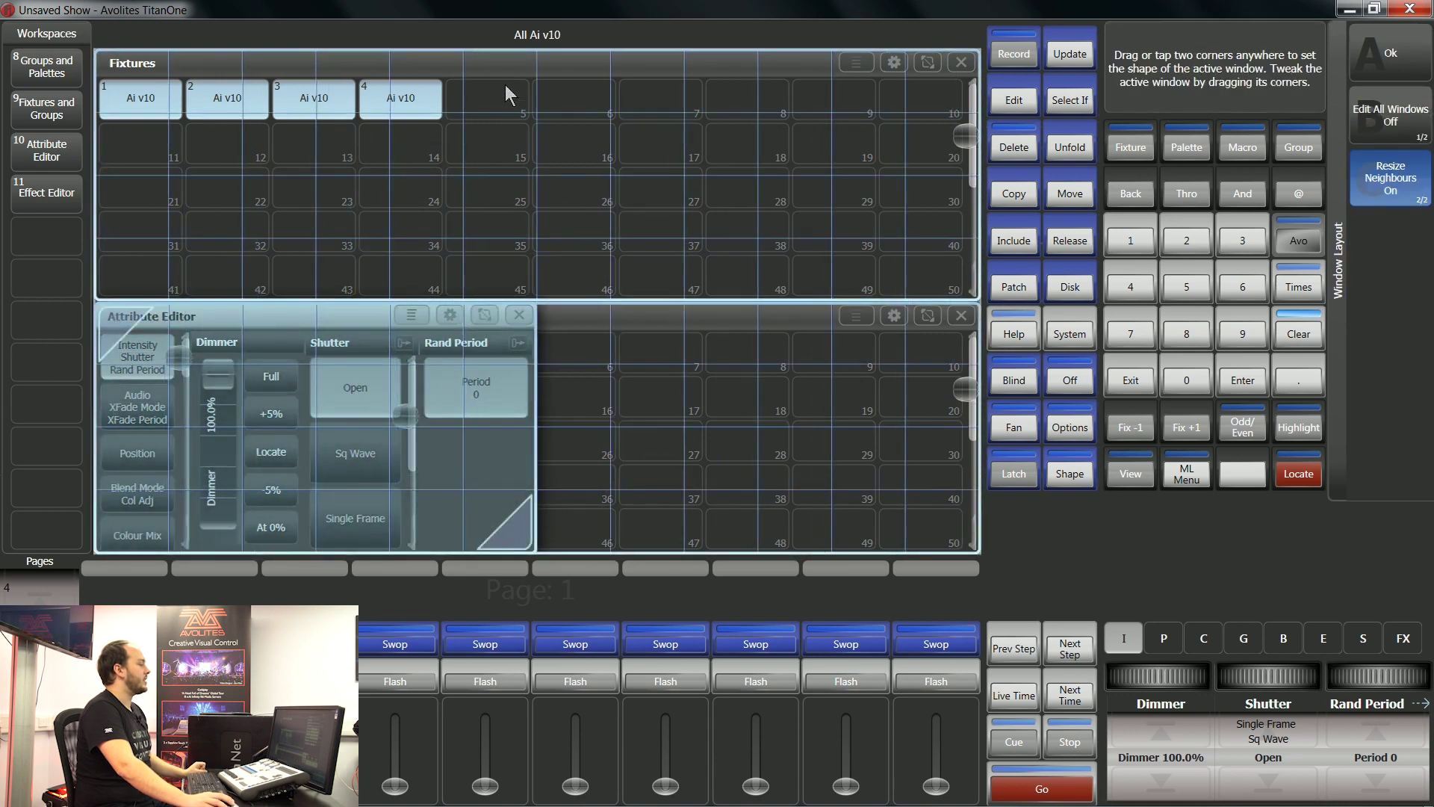
left_click_drag(503, 147, 950, 514)
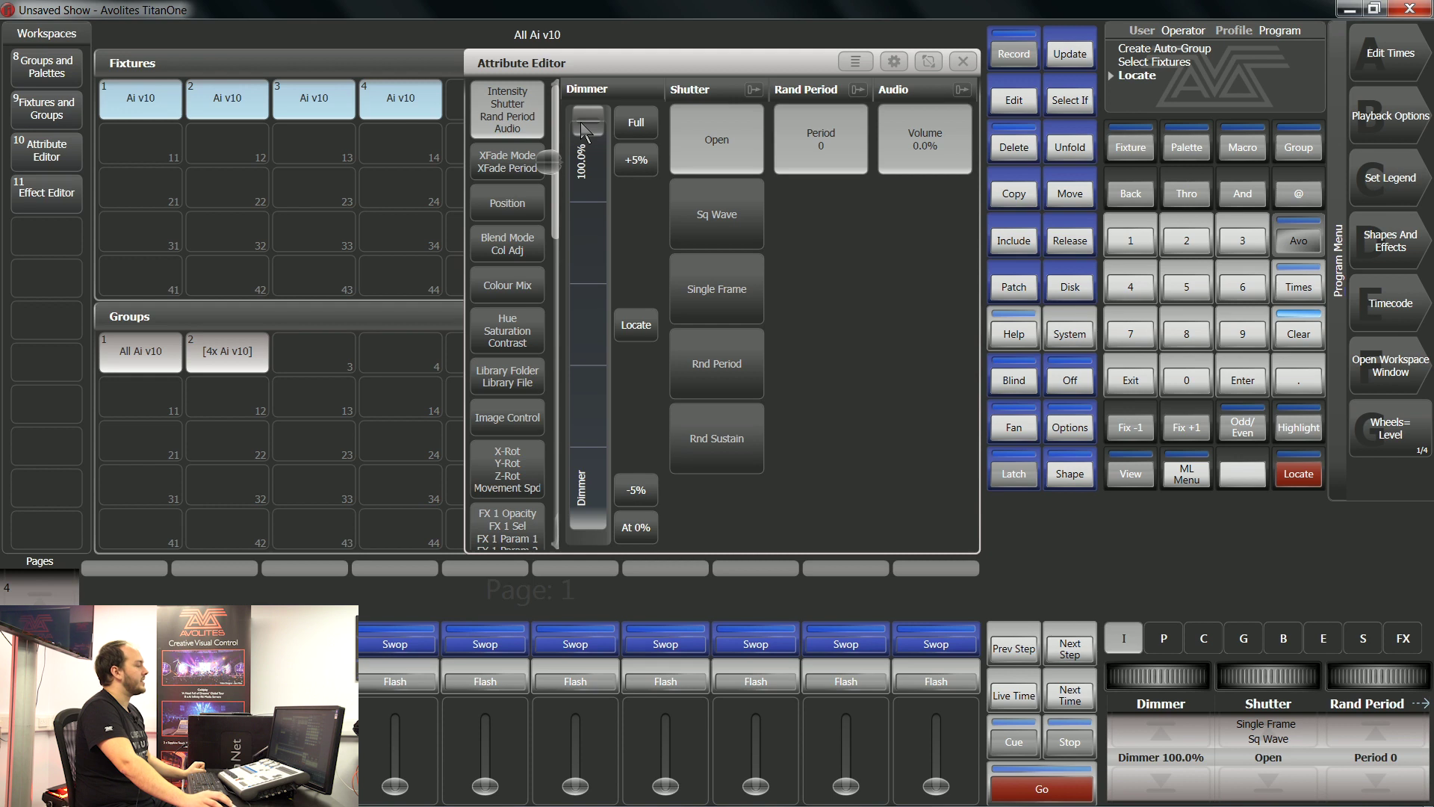
left_click_drag(585, 132, 579, 75)
left_click_drag(553, 166, 555, 177)
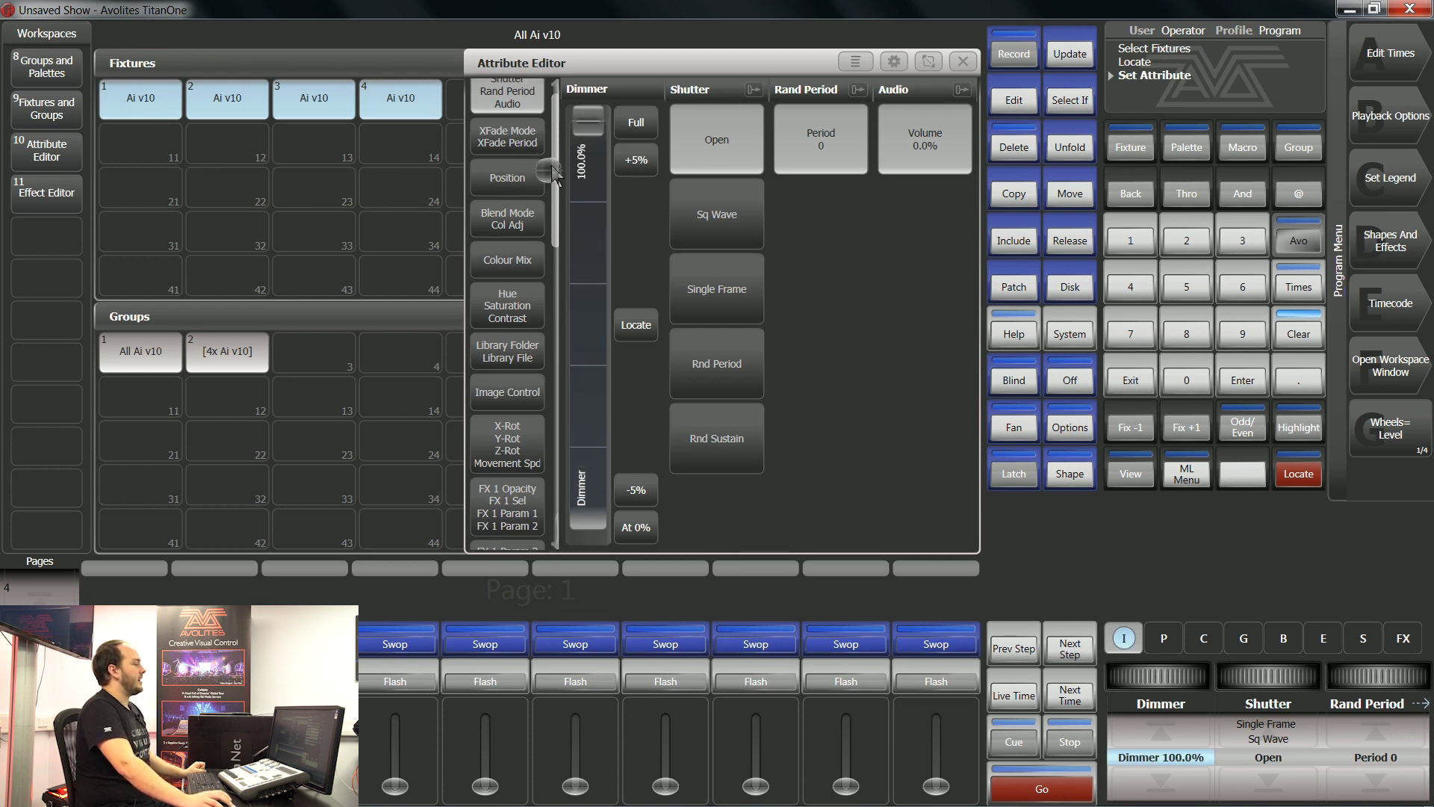
Browse the attribute groups and set Library Folder 1, Library File 3 for the fixtures.
left_click(520, 183)
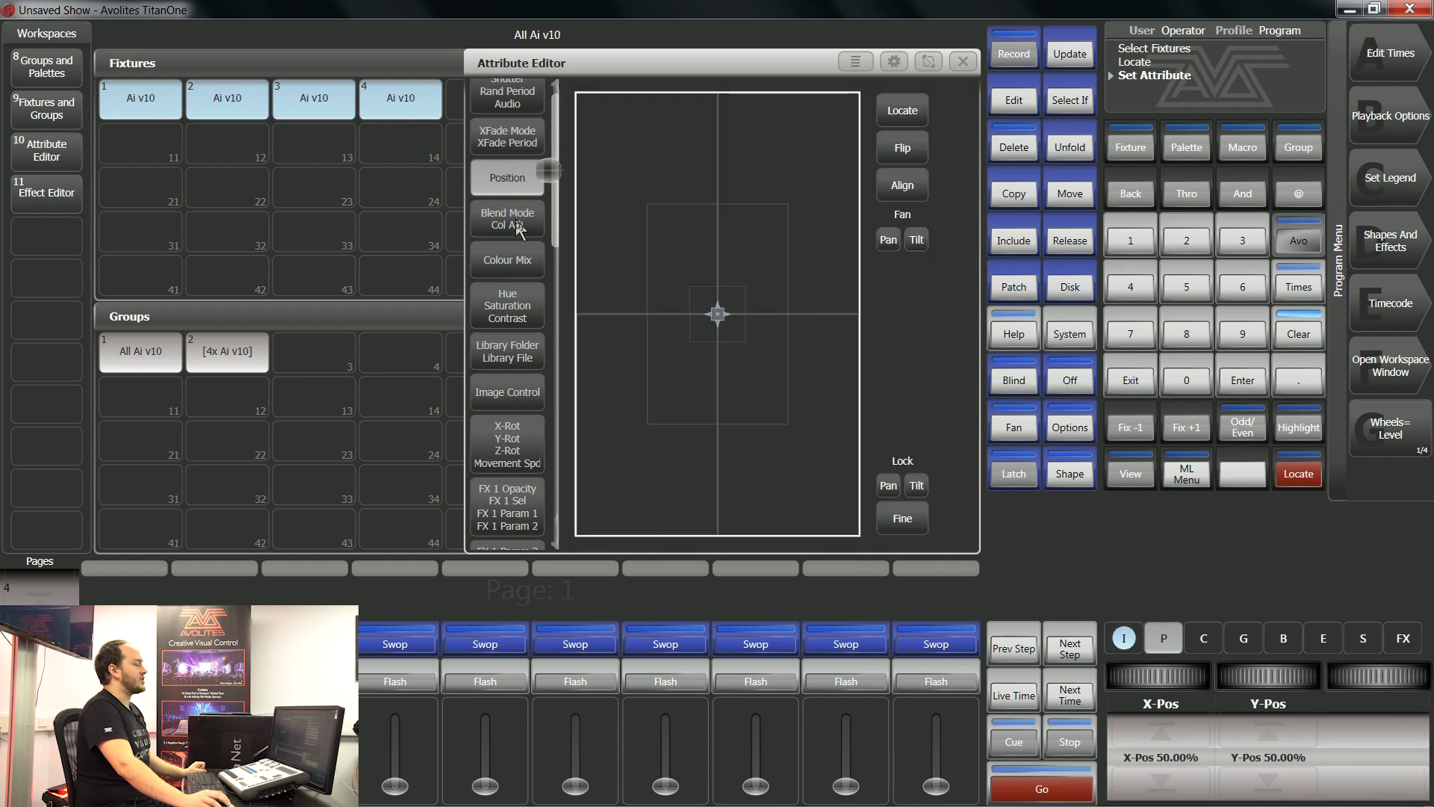
left_click(520, 222)
left_click(521, 264)
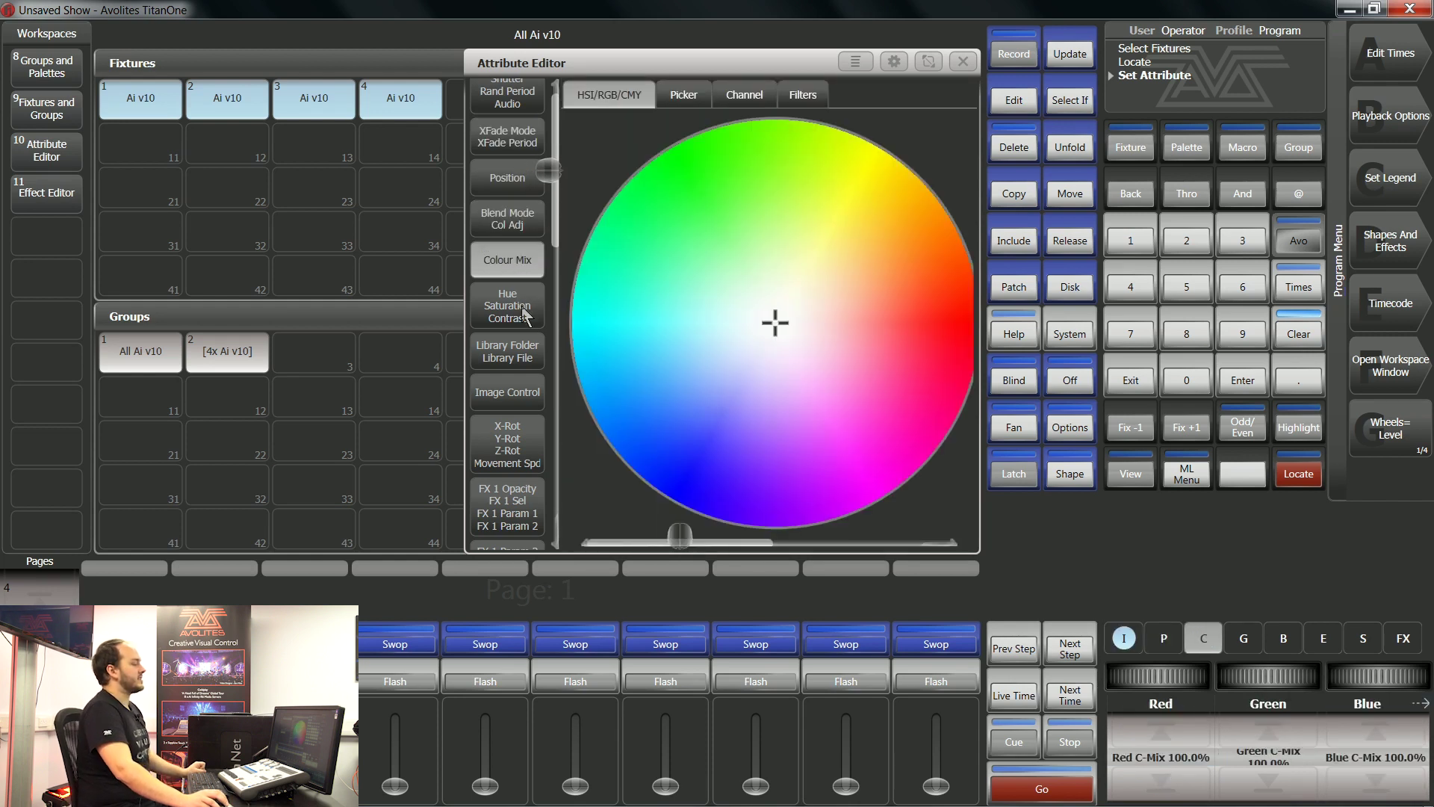
left_click(527, 362)
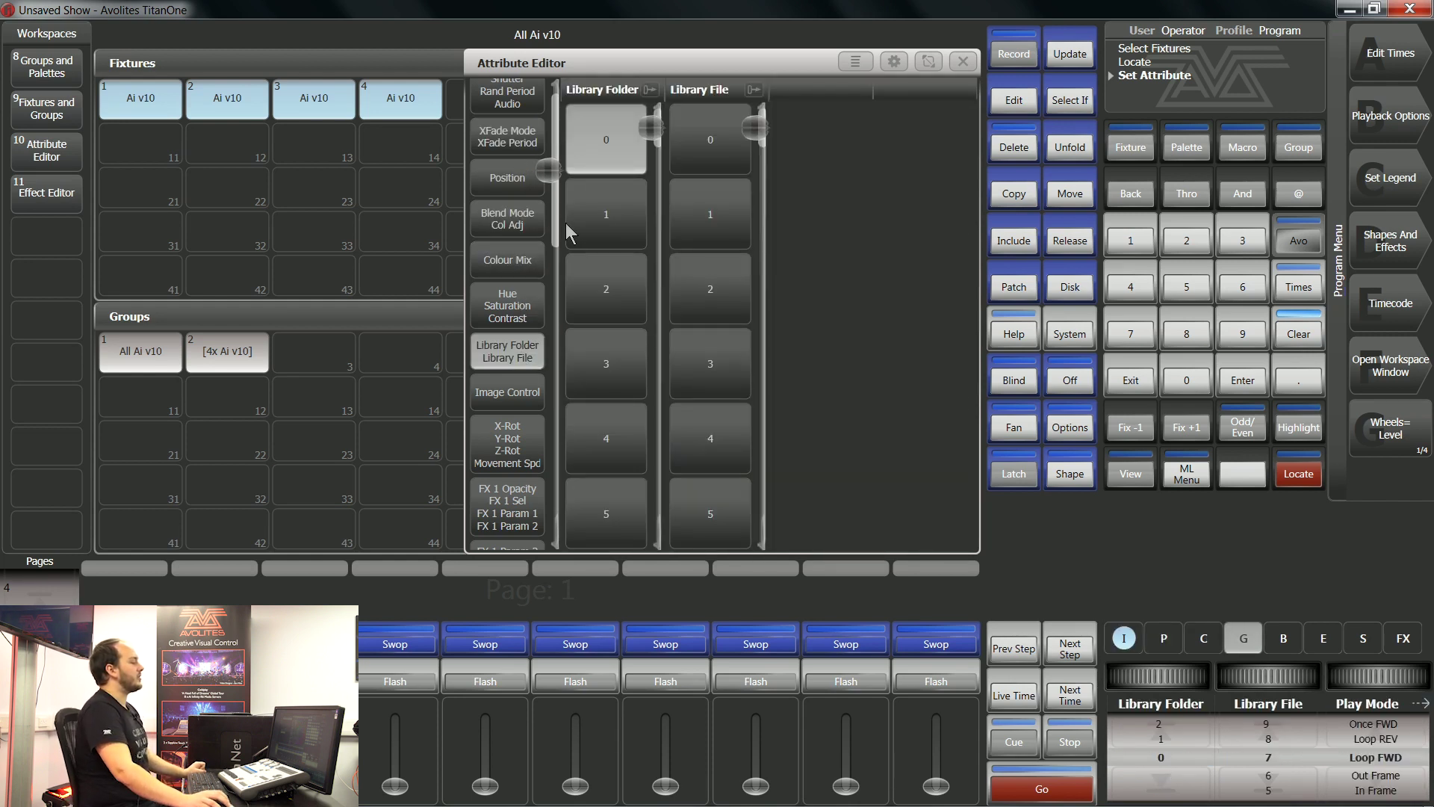
left_click(699, 136)
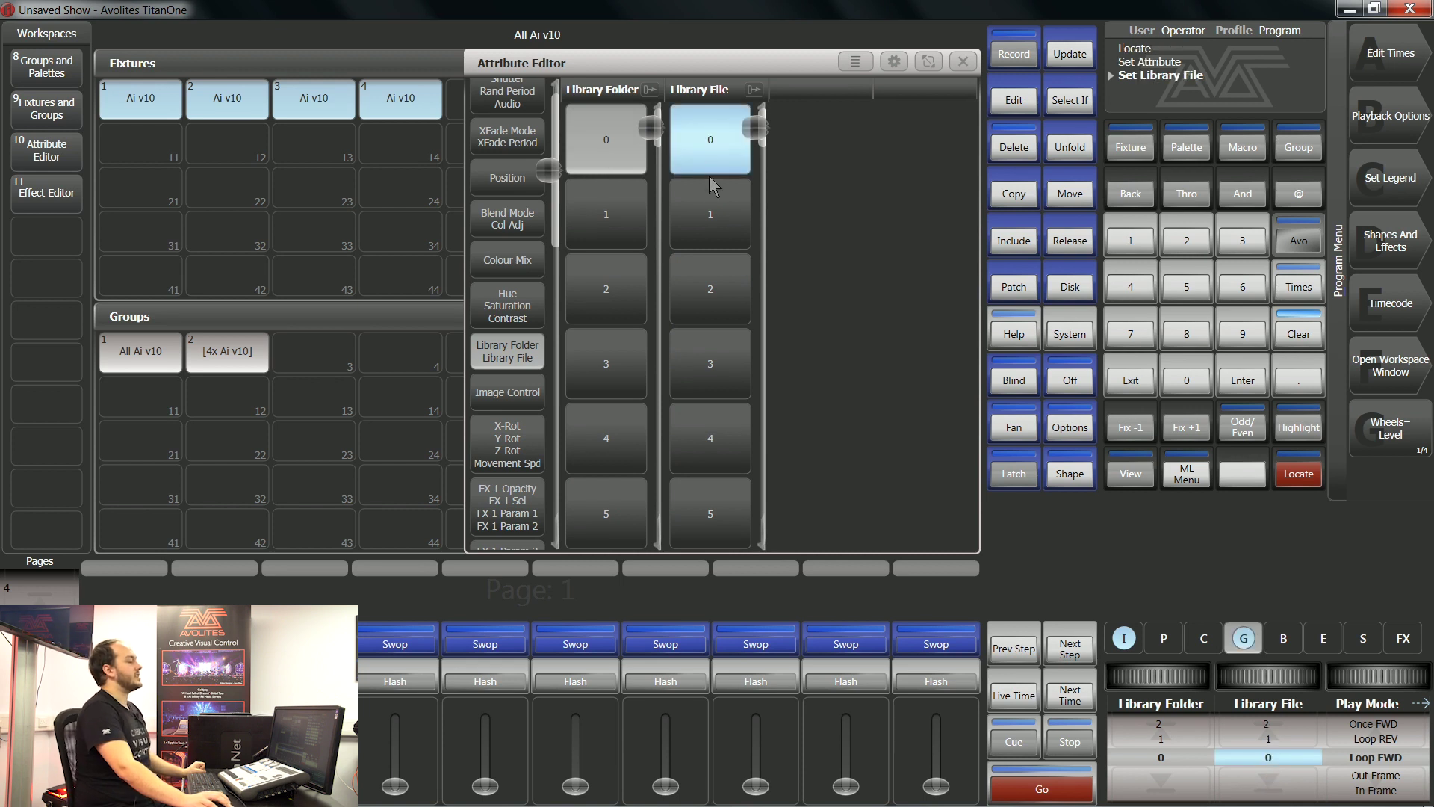
left_click(710, 216)
left_click(716, 288)
left_click(606, 216)
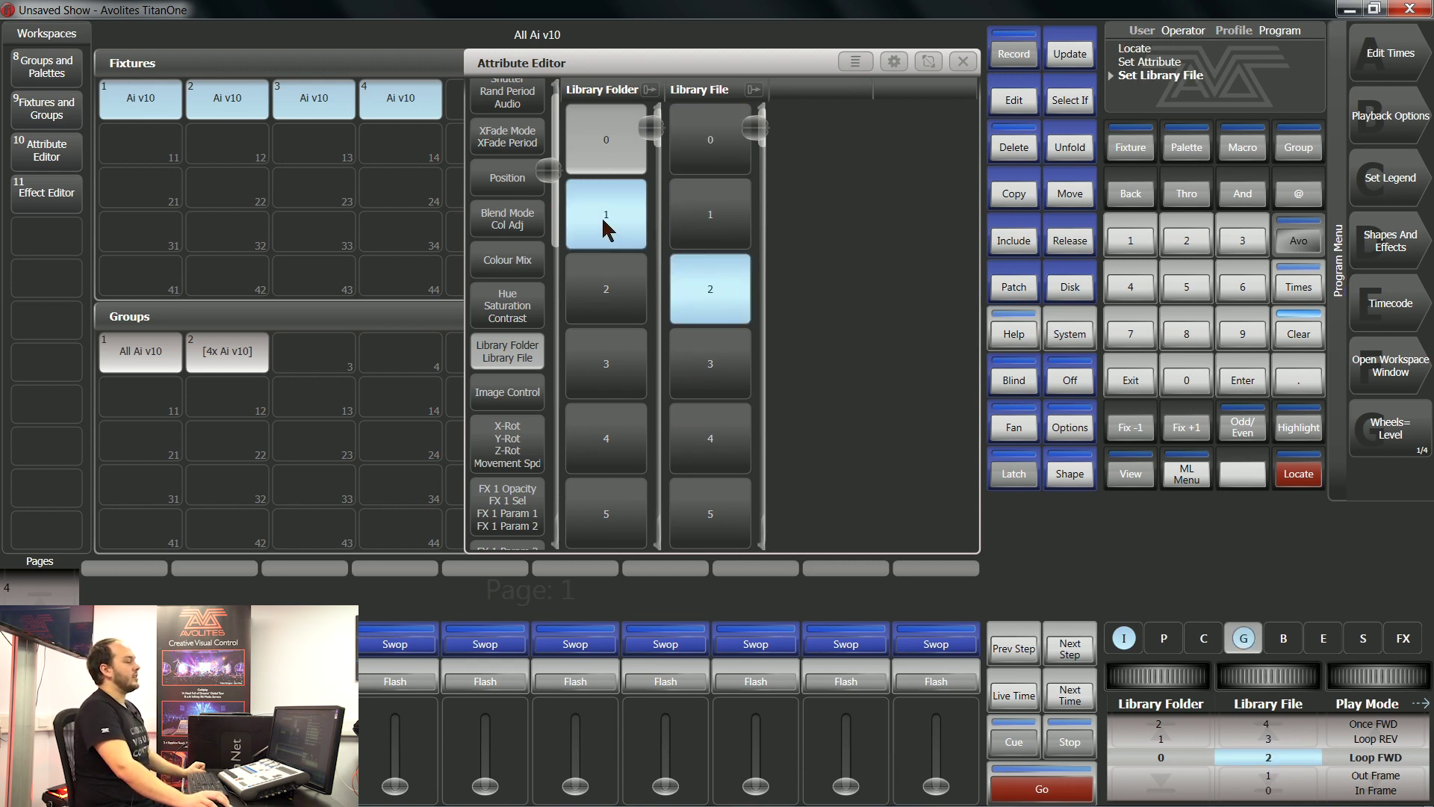
left_click(721, 363)
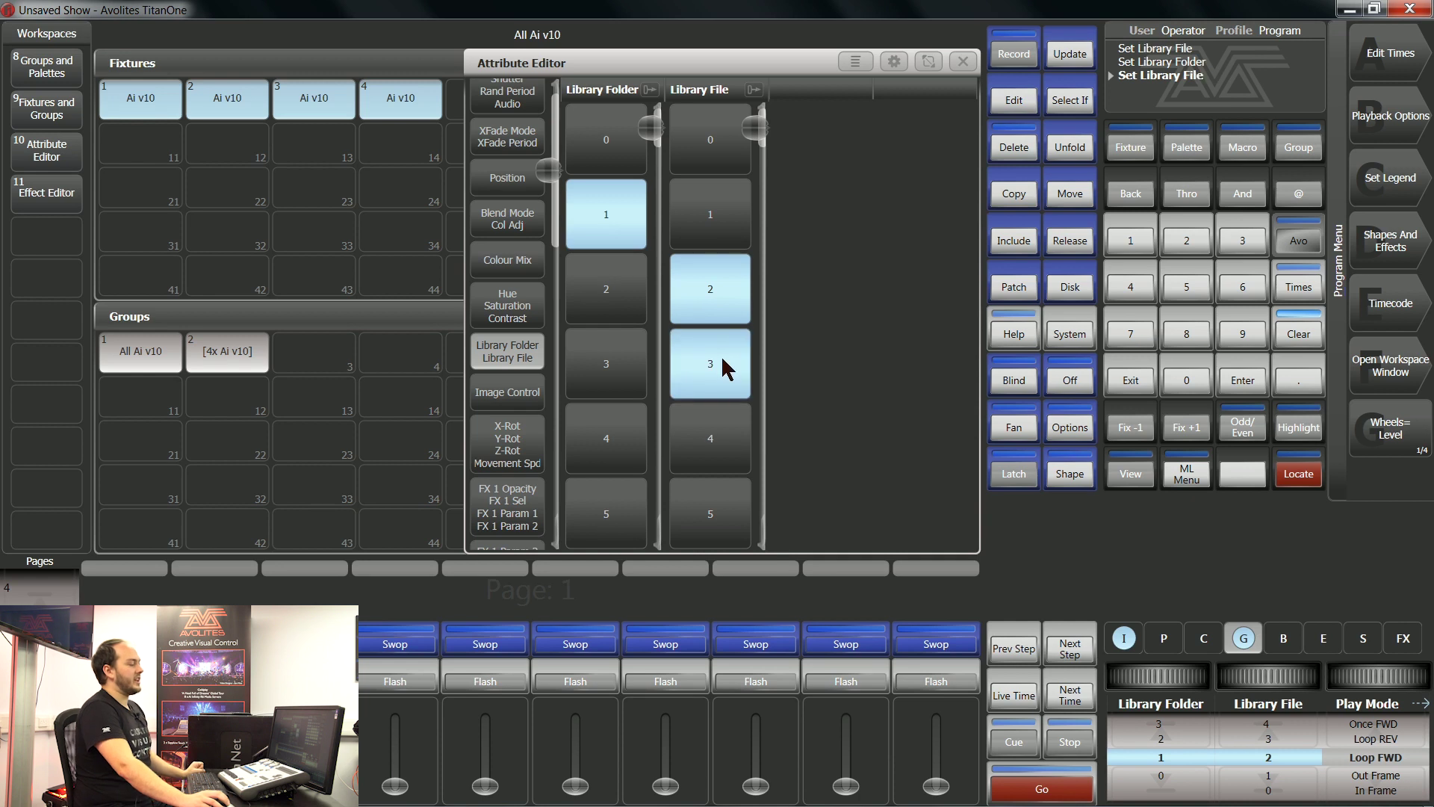